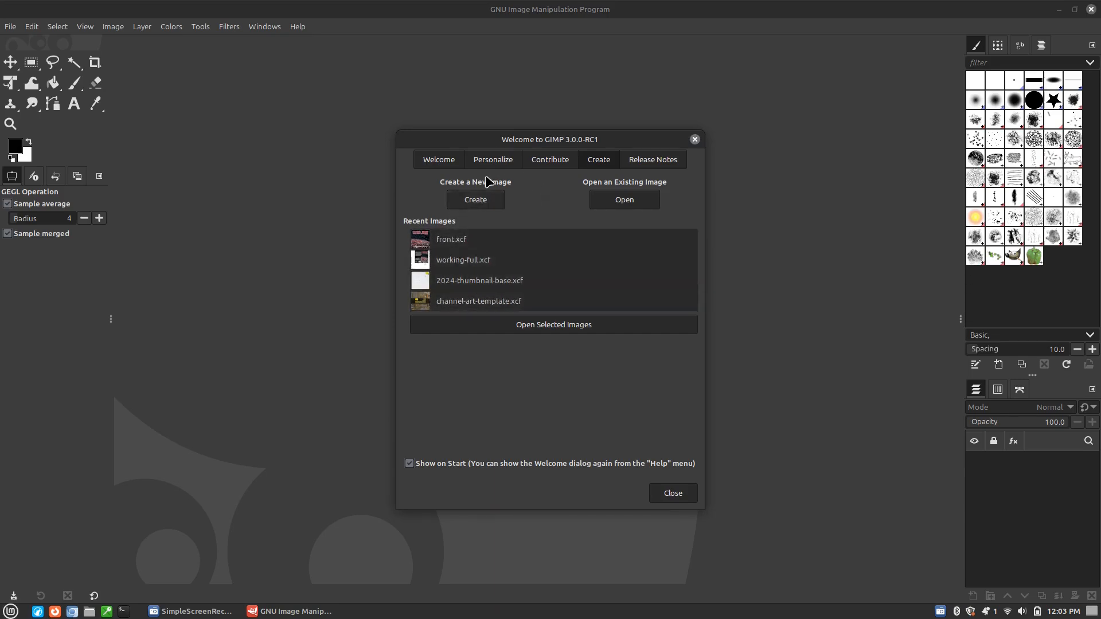
Try the interface font scaling at 133 in the welcome dialog's personalization settings, and bring it back to 99.
click(461, 161)
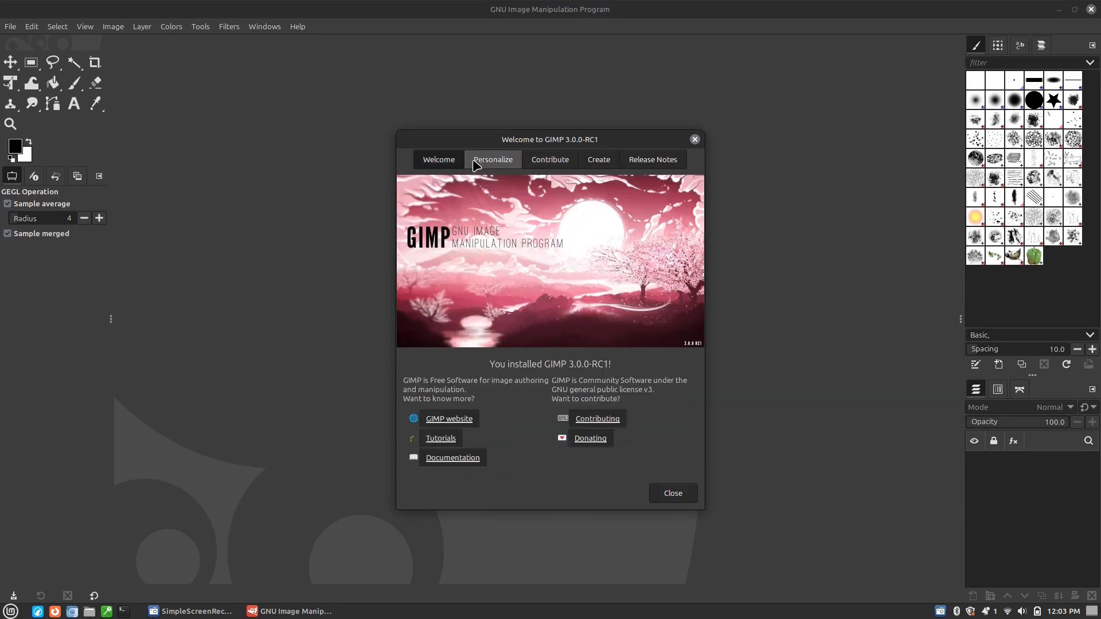
click(488, 165)
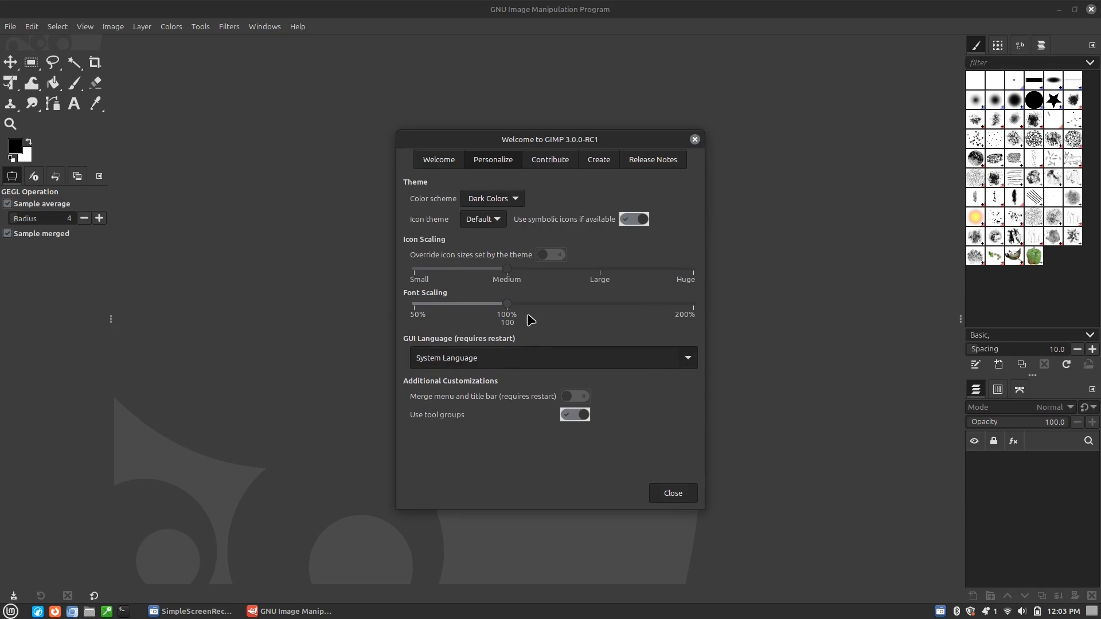
drag(528, 304, 817, 294)
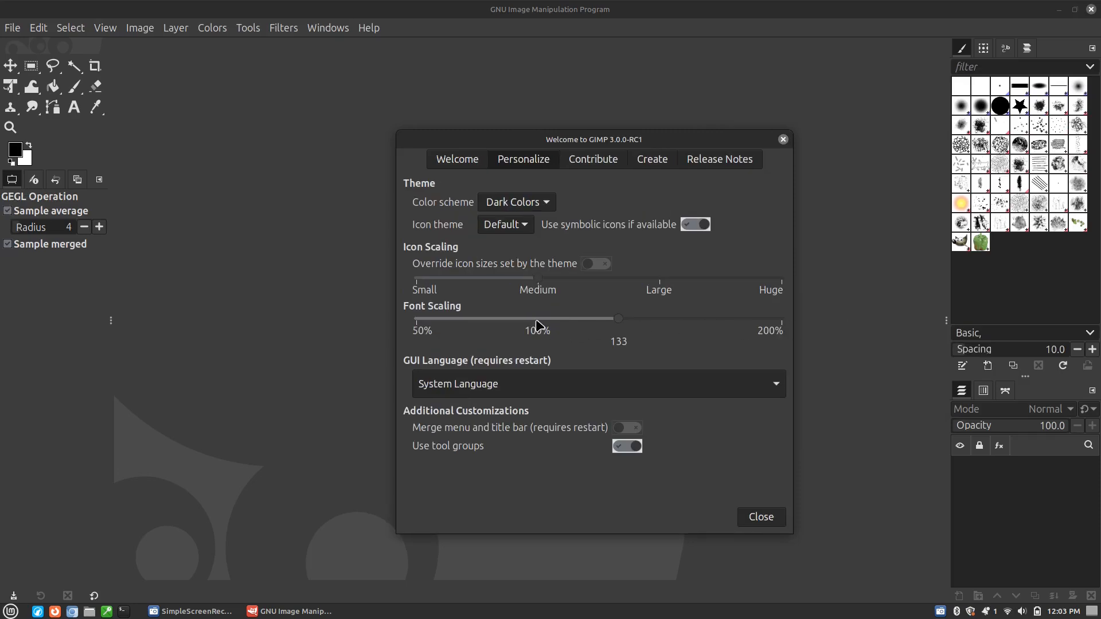
drag(618, 323, 534, 320)
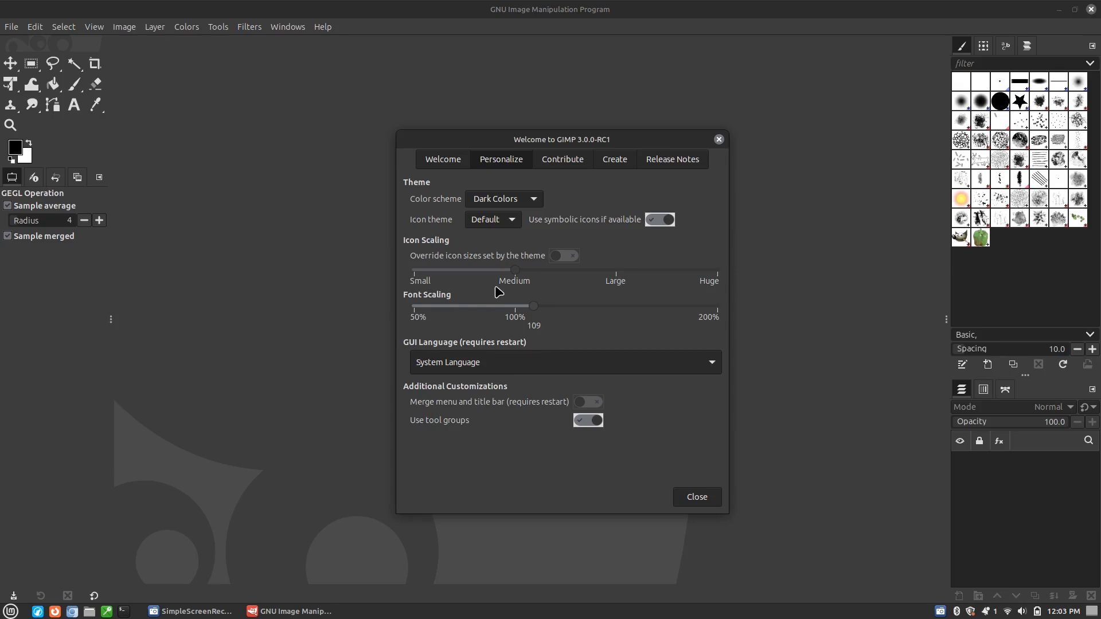
click(518, 310)
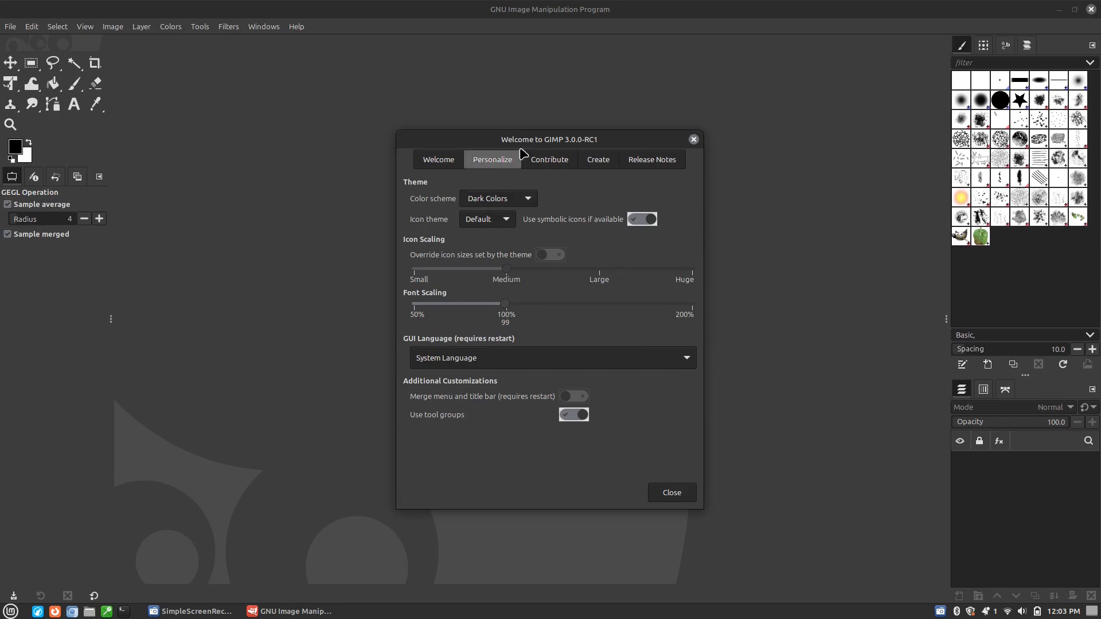
Review the welcome dialog's contribution information and release notes, and open the recent image front.xcf.
click(561, 156)
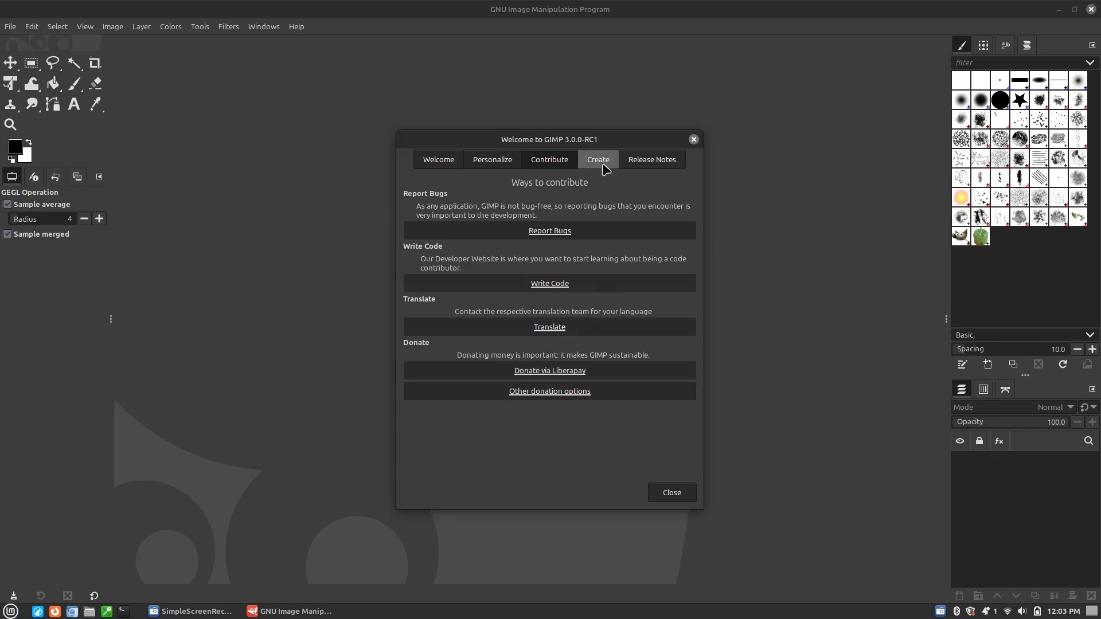
click(645, 160)
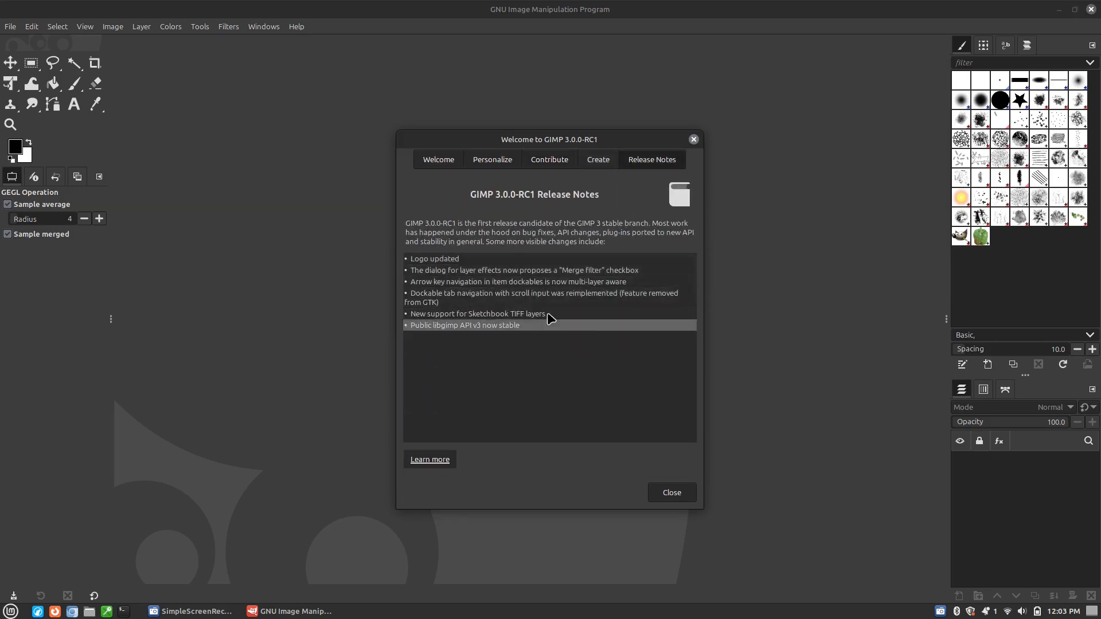
click(598, 160)
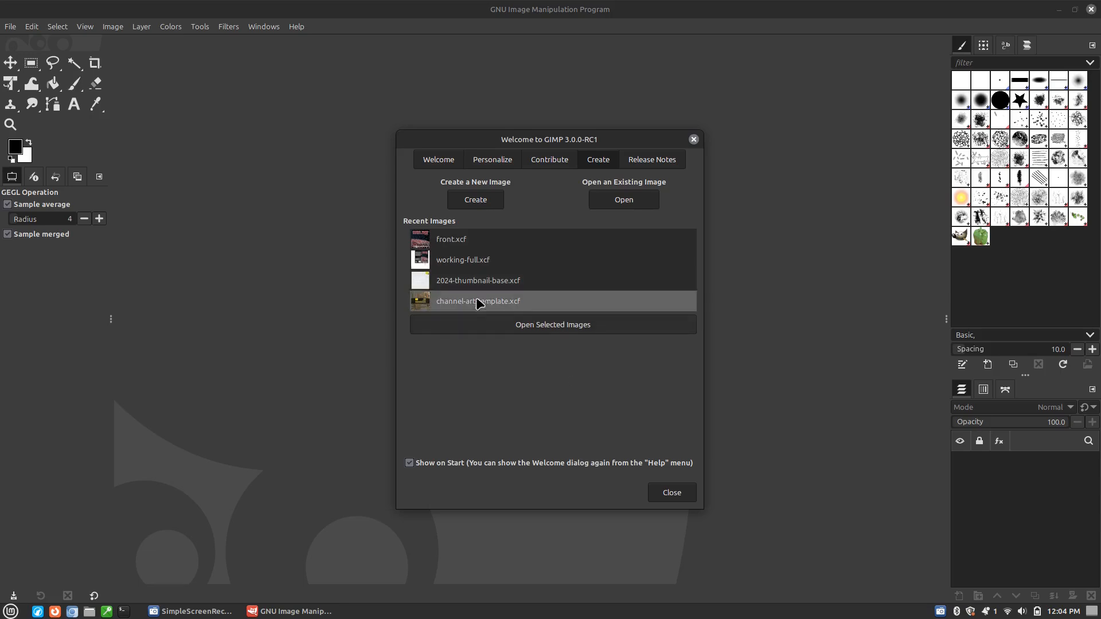
double_click(466, 247)
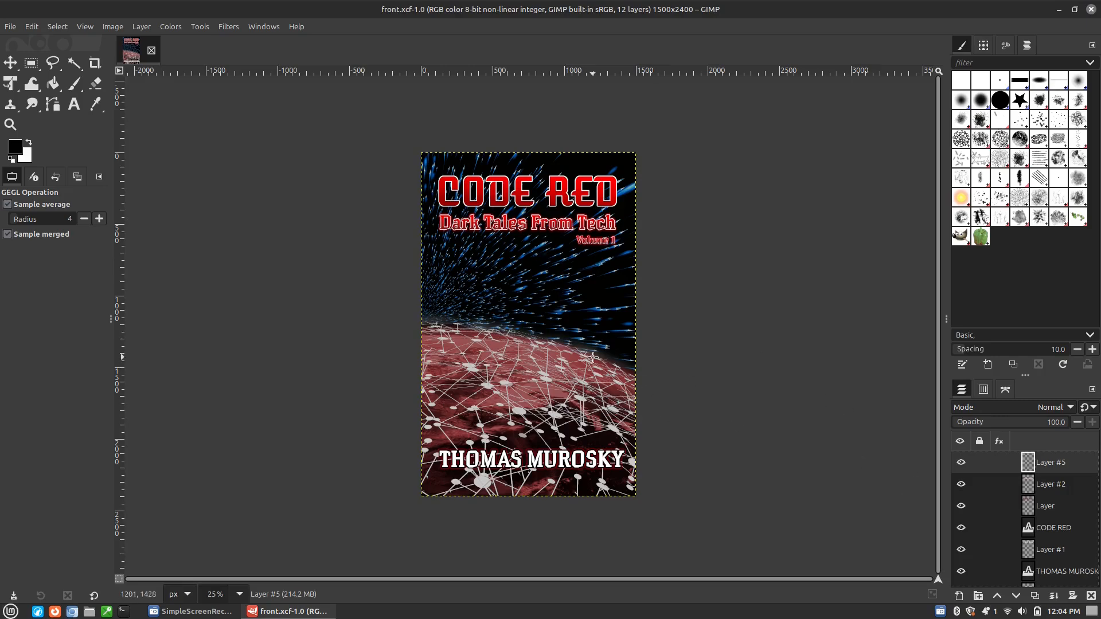
scroll(593, 357, up, 1)
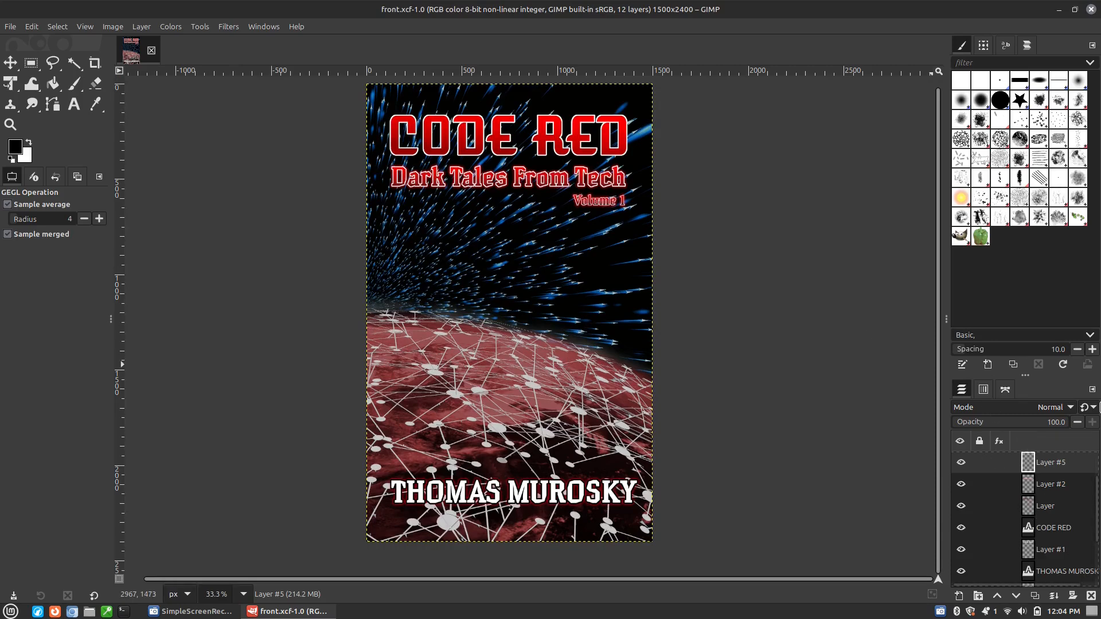
Toggle the visibility of Layer #5 repeatedly to examine its effect on the book cover.
click(961, 464)
click(962, 463)
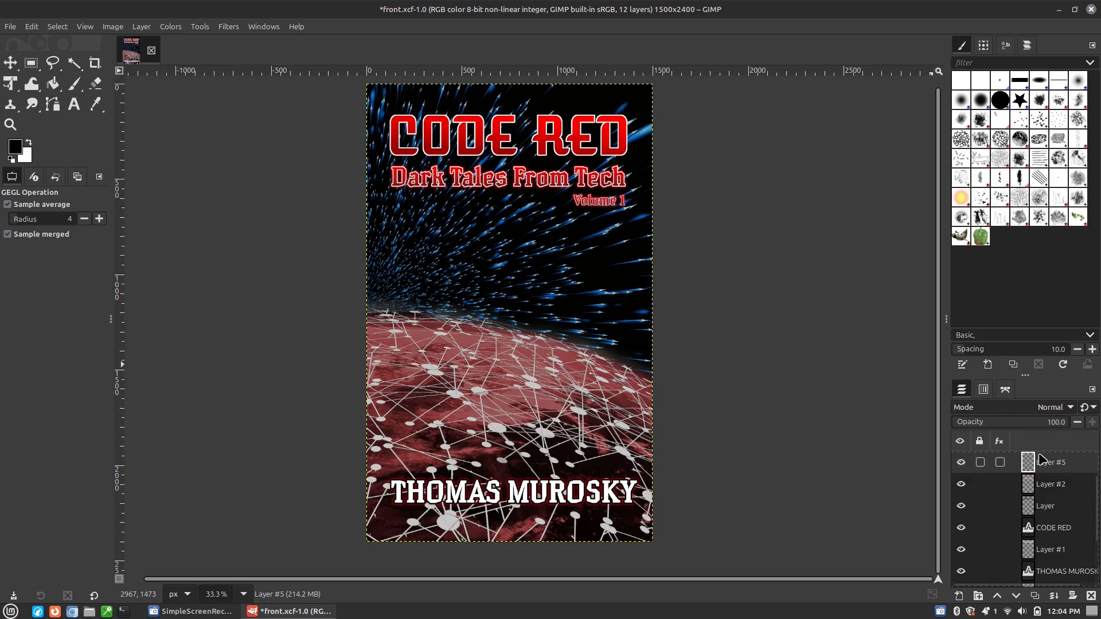
click(959, 466)
click(958, 465)
click(959, 464)
click(959, 464)
Toggle the visibility of Layer #2, Layer and the CODE RED text layer to inspect how the title is built.
click(960, 484)
click(961, 485)
click(962, 506)
click(961, 506)
click(961, 506)
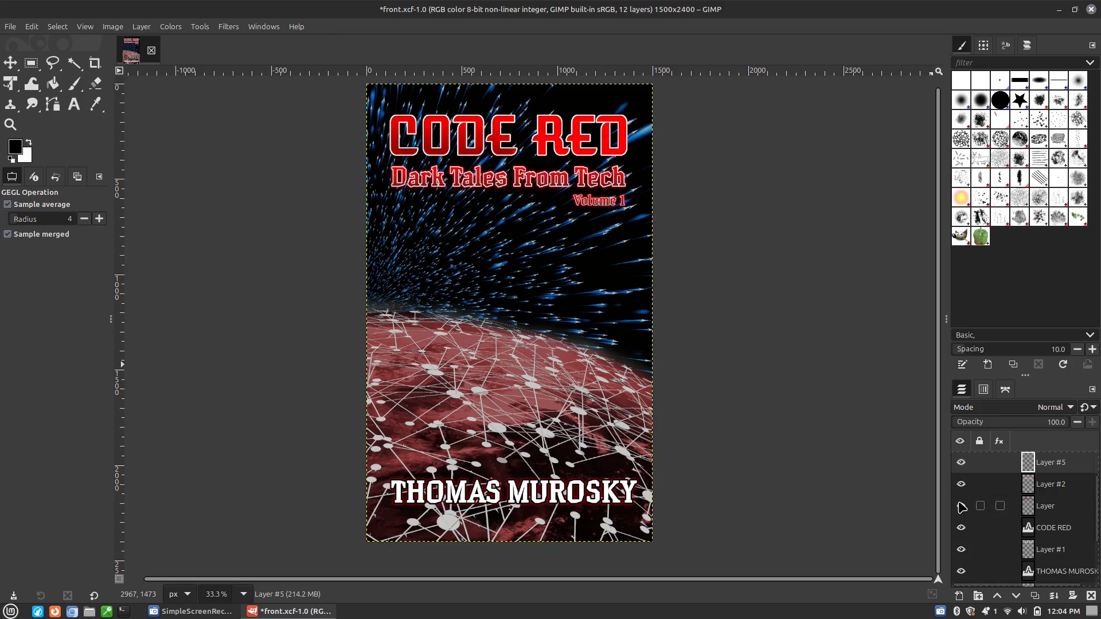
click(961, 528)
click(961, 528)
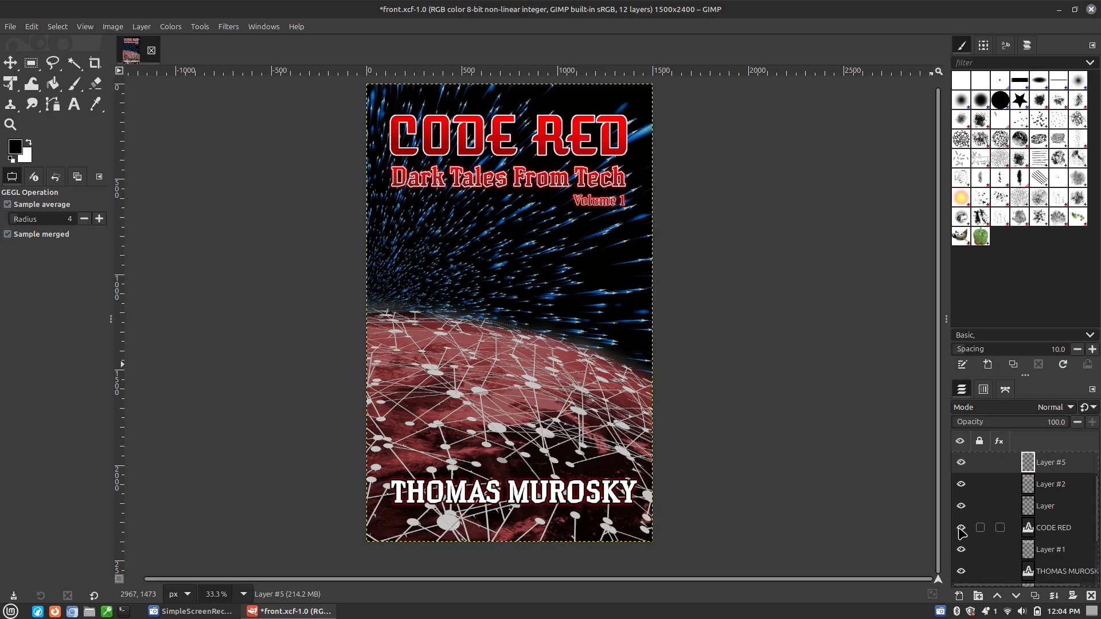
click(961, 528)
Compare the cover title with Layer #2 hidden and shown.
scroll(1007, 496, down, 3)
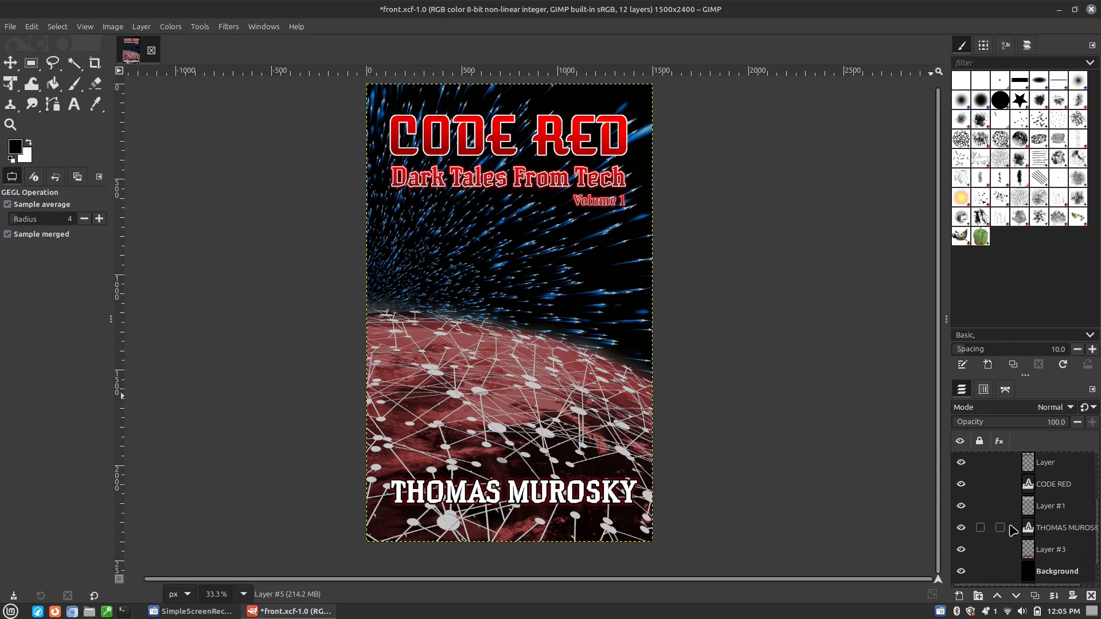
scroll(1014, 527, up, 4)
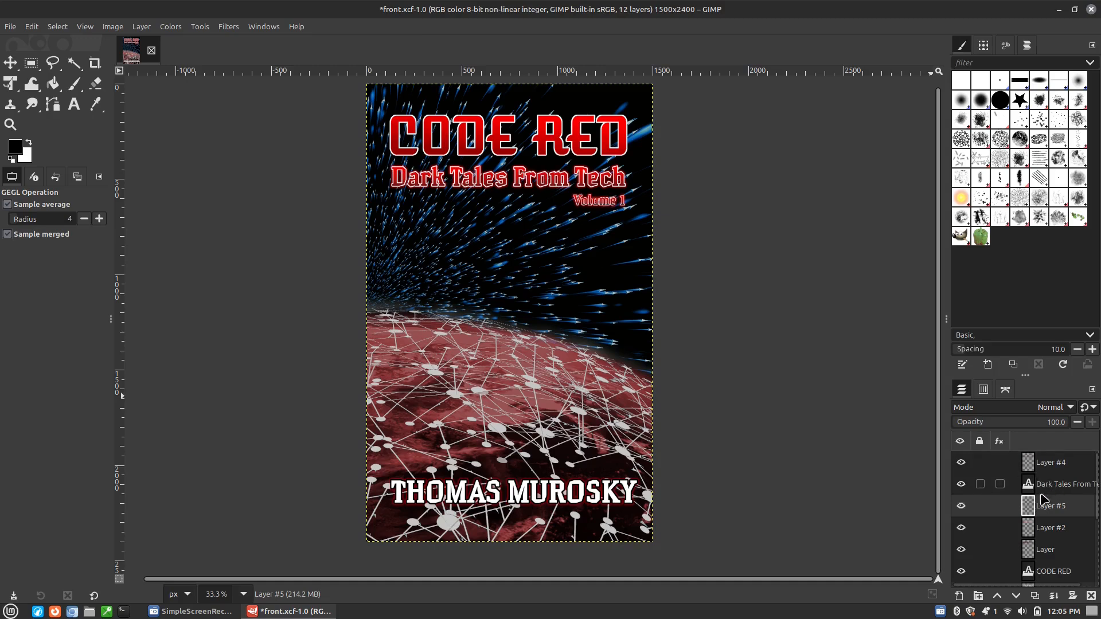
click(962, 528)
click(962, 528)
click(962, 528)
click(962, 529)
click(962, 528)
click(961, 528)
Toggle the Background and Pasted Layer #1 layers to examine their effect on the cover artwork.
scroll(1003, 526, down, 3)
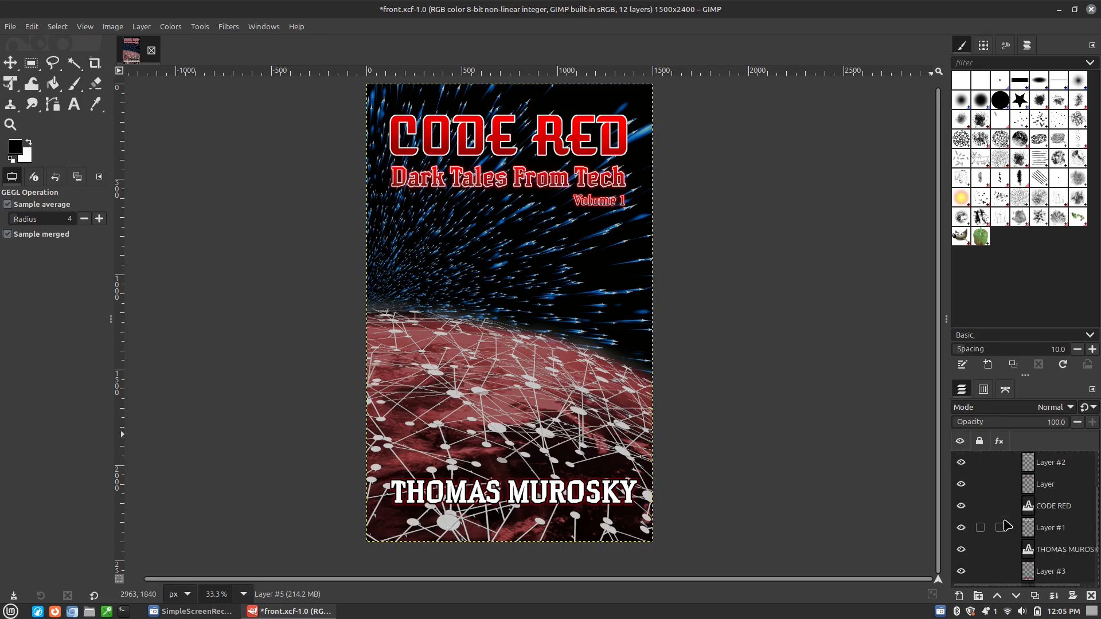
click(961, 534)
click(961, 533)
click(961, 554)
click(961, 555)
click(961, 554)
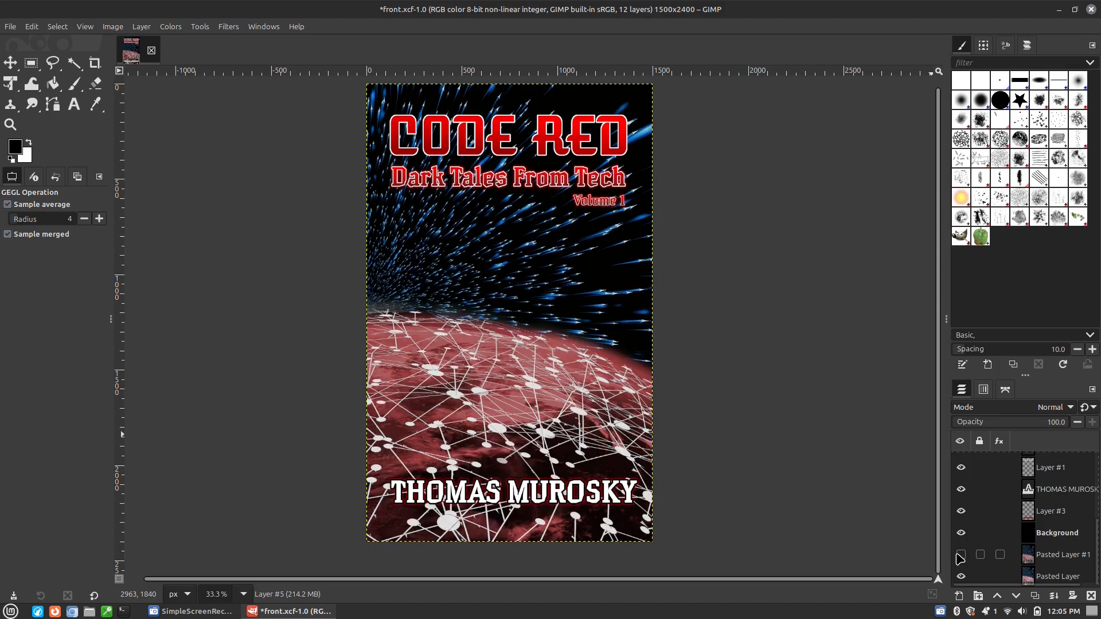
click(961, 555)
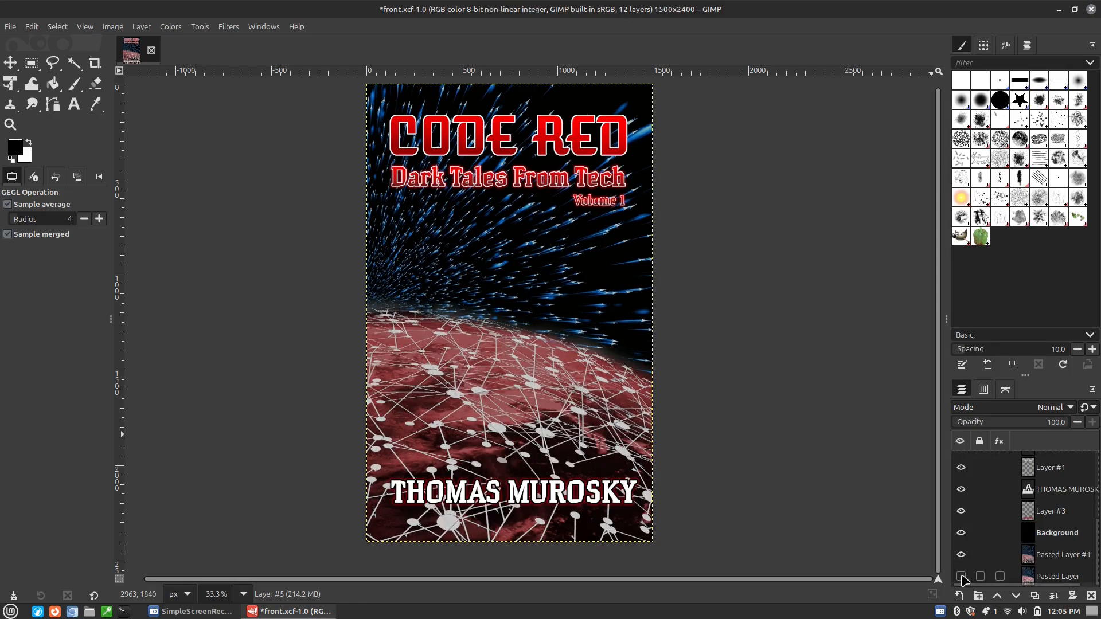
scroll(998, 505, up, 3)
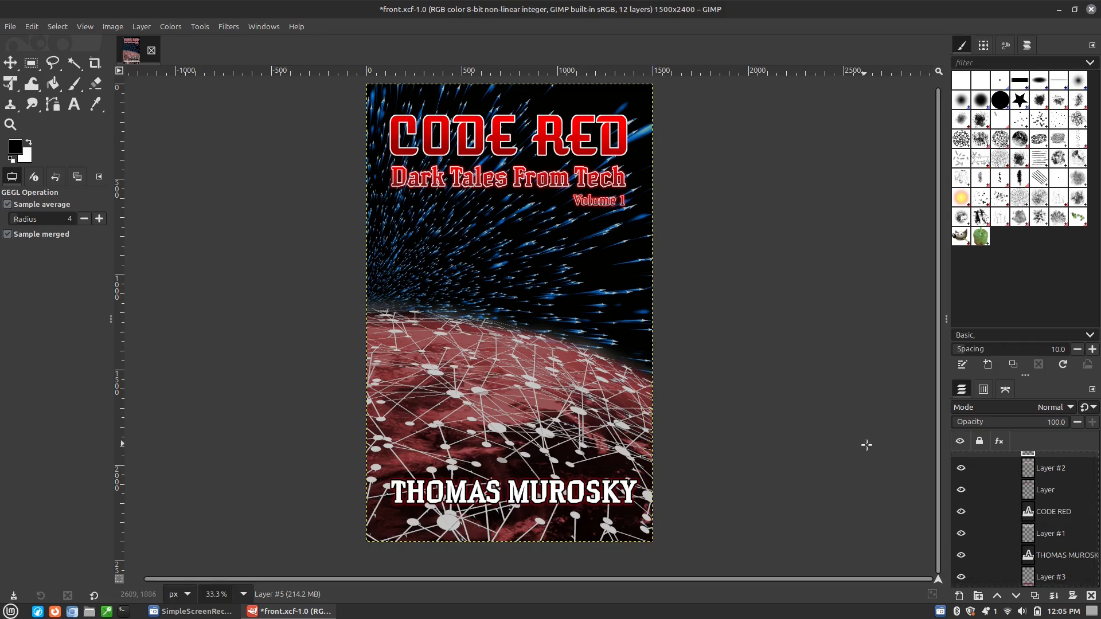
scroll(866, 445, up, 1)
scroll(1067, 486, up, 3)
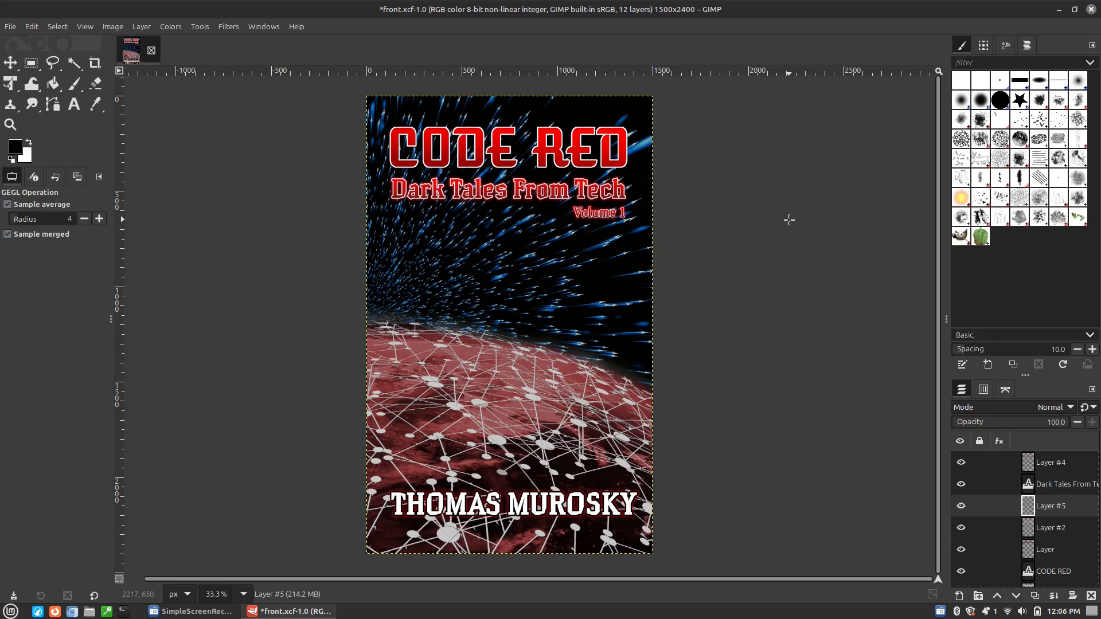
Close the book cover image without saving and open the recent file 2024-thumbnail-base.xcf.
click(154, 49)
click(659, 356)
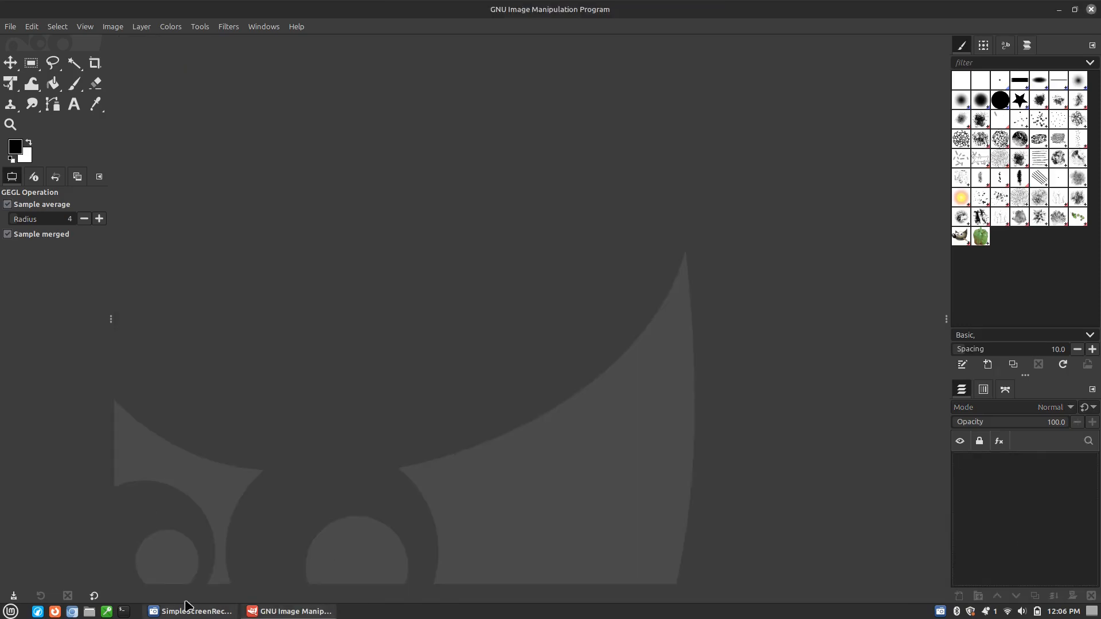
click(10, 27)
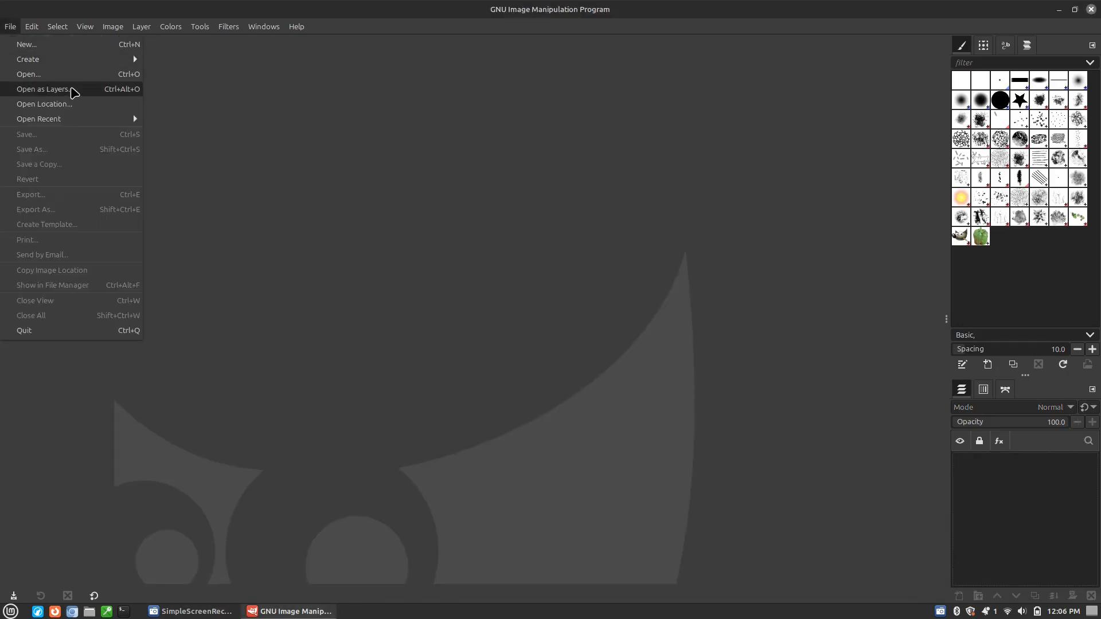
mouse_move(115, 117)
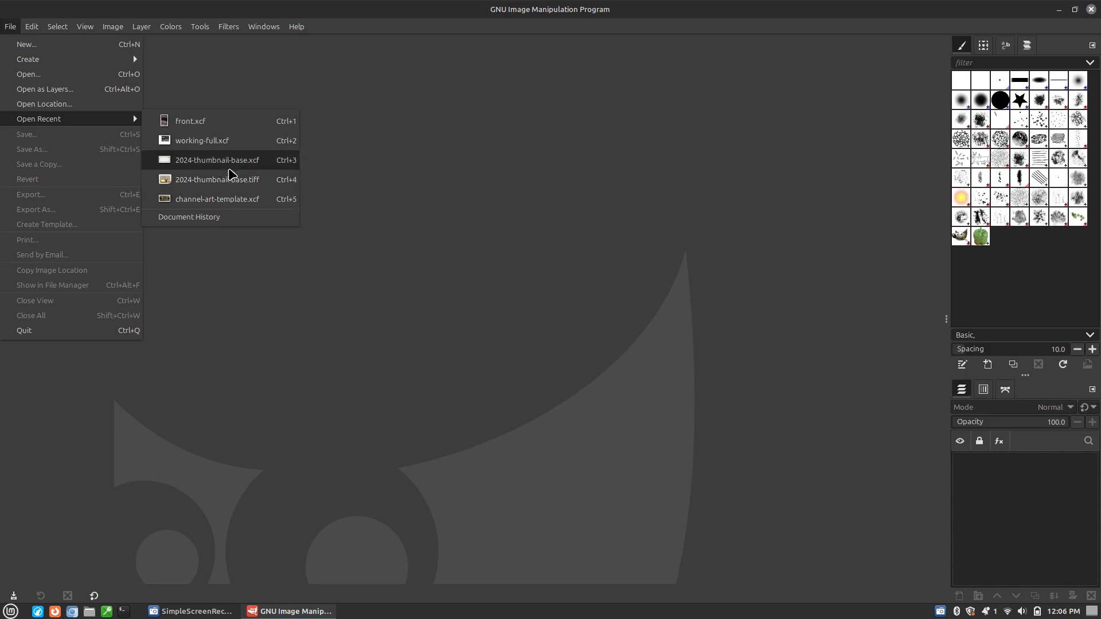
click(230, 160)
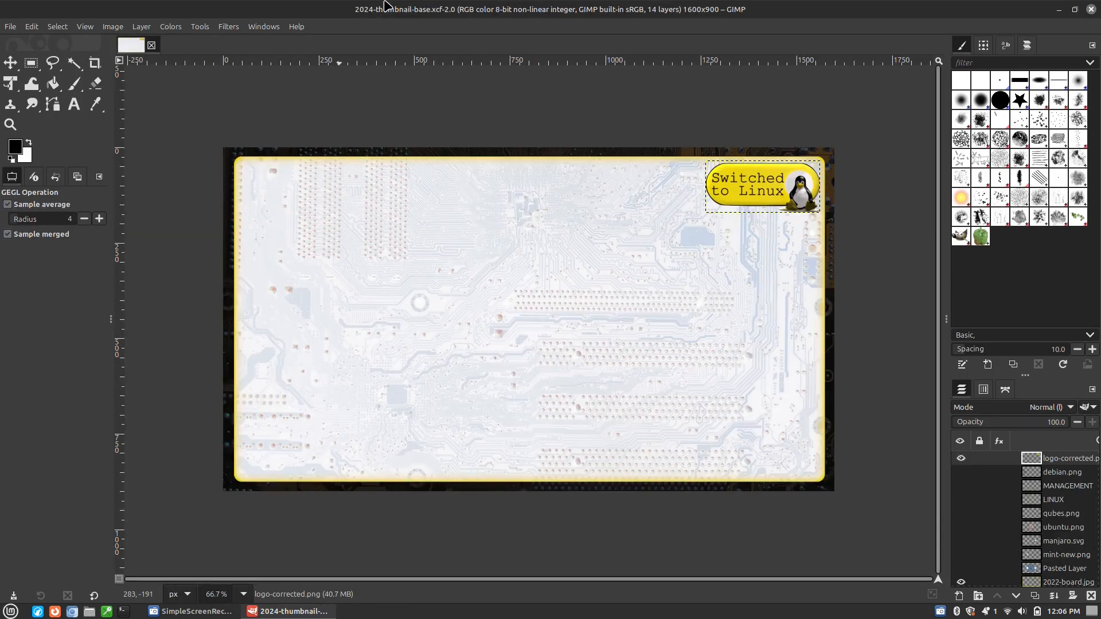
Add a text layer reading TESTING in the upper-left part of the thumbnail.
click(80, 114)
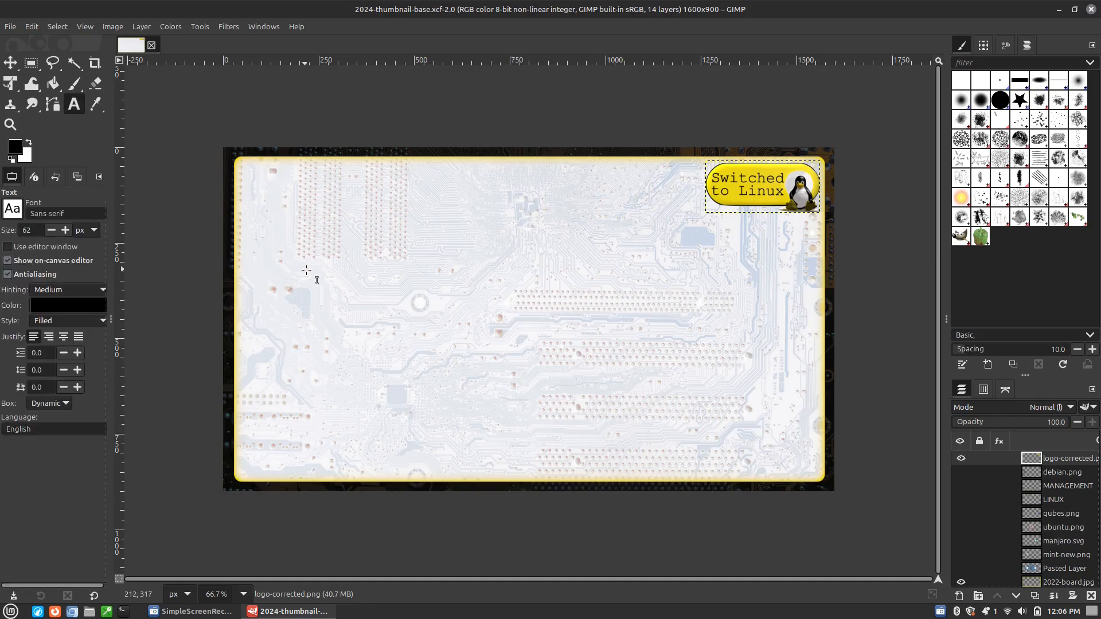
click(336, 284)
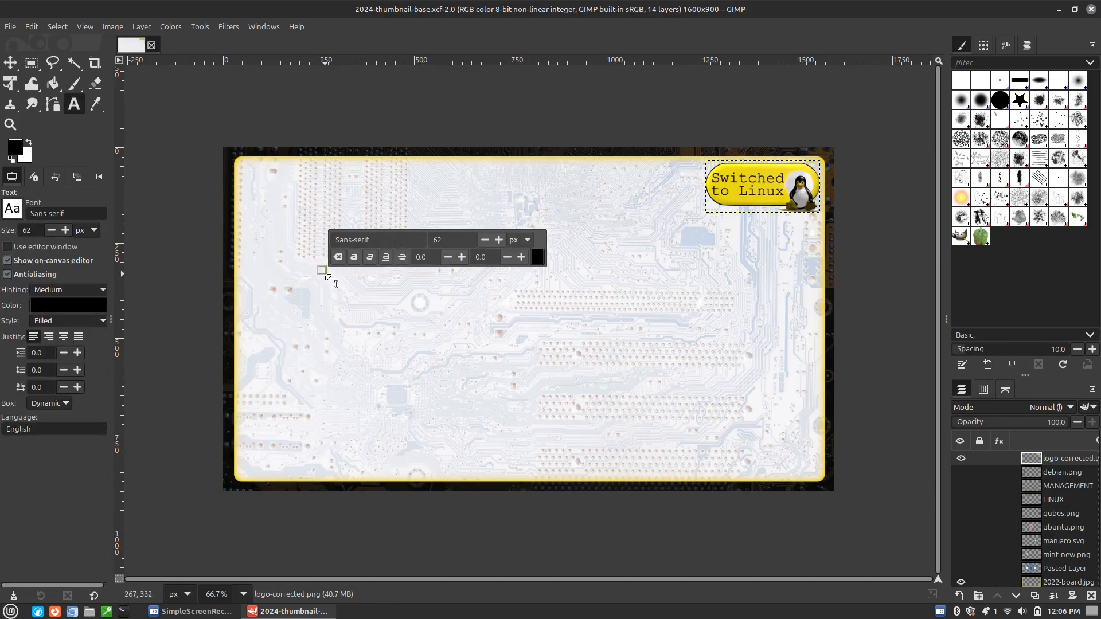
text(TESTING)
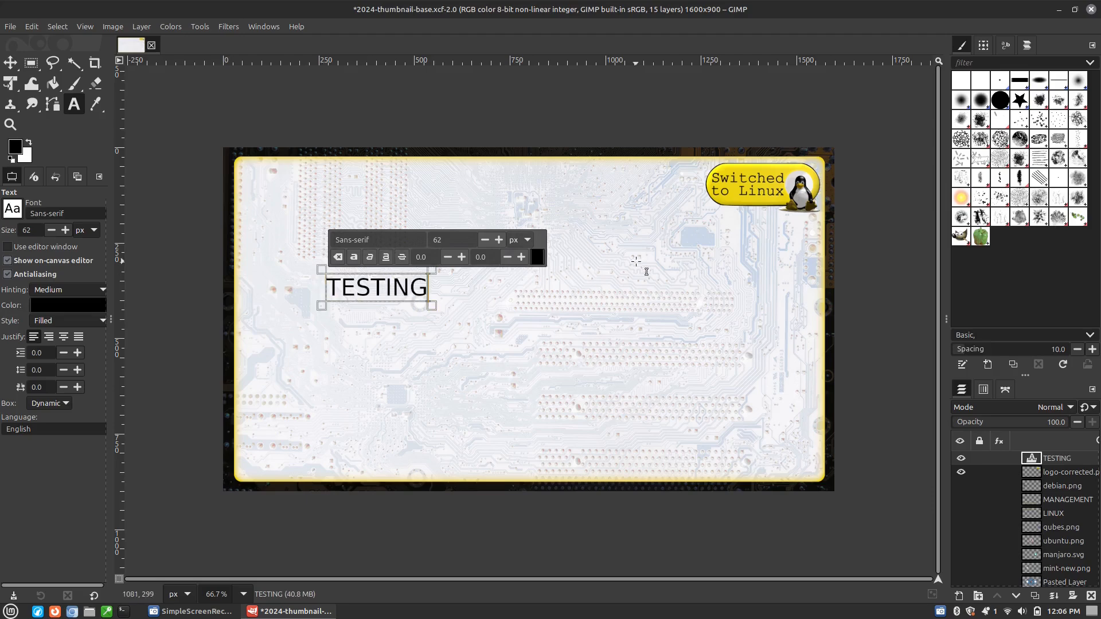
Enlarge the whole TESTING text to 116 px.
key(ctrl+a)
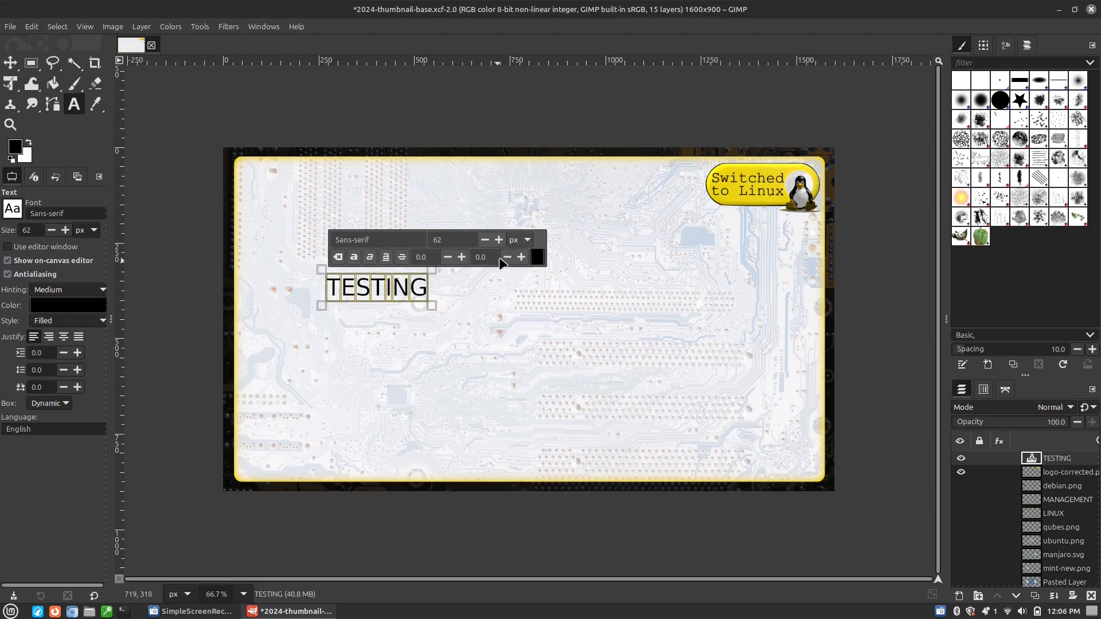
click(498, 239)
click(499, 240)
click(499, 240)
click(500, 241)
click(499, 240)
click(499, 240)
click(499, 240)
click(499, 241)
Change the TESTING text's font to Chilanka Regular.
drag(382, 239, 320, 248)
text(c)
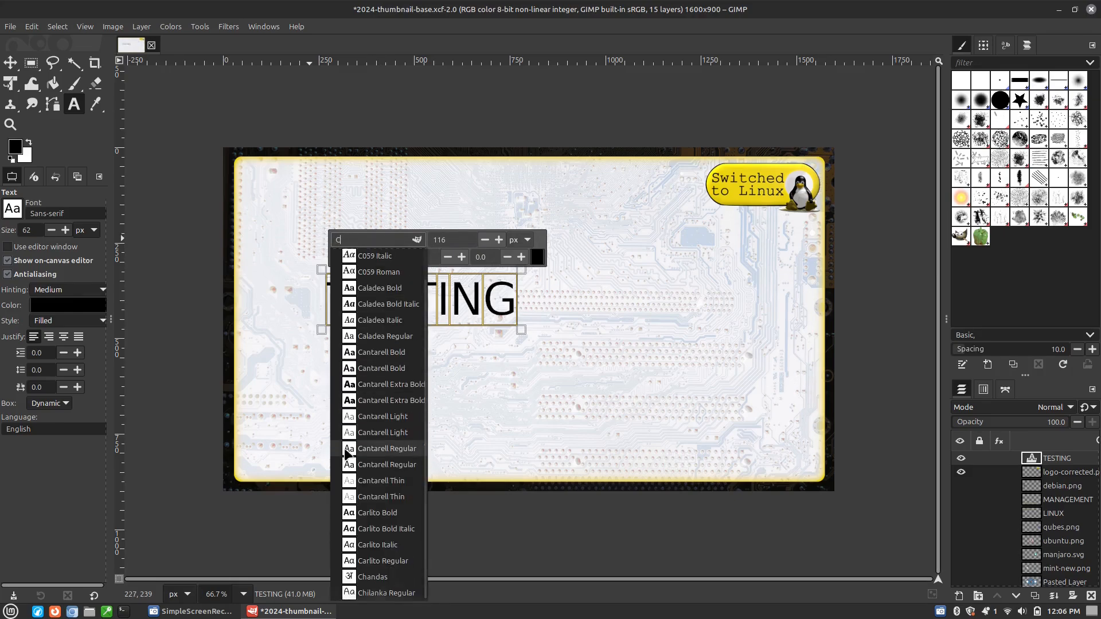
click(373, 593)
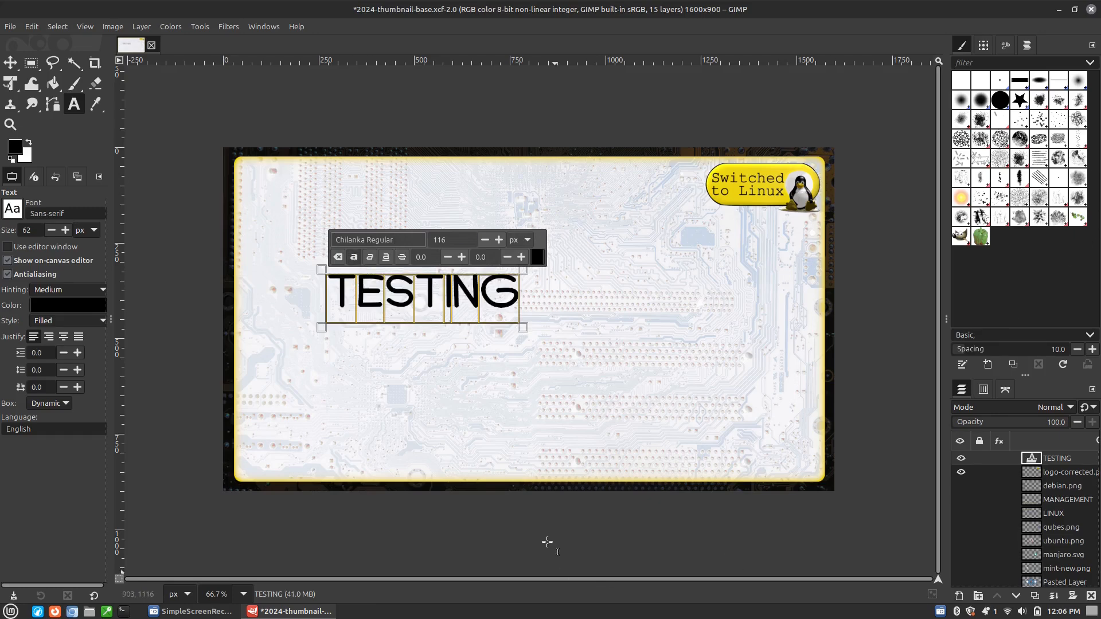
click(607, 351)
click(432, 297)
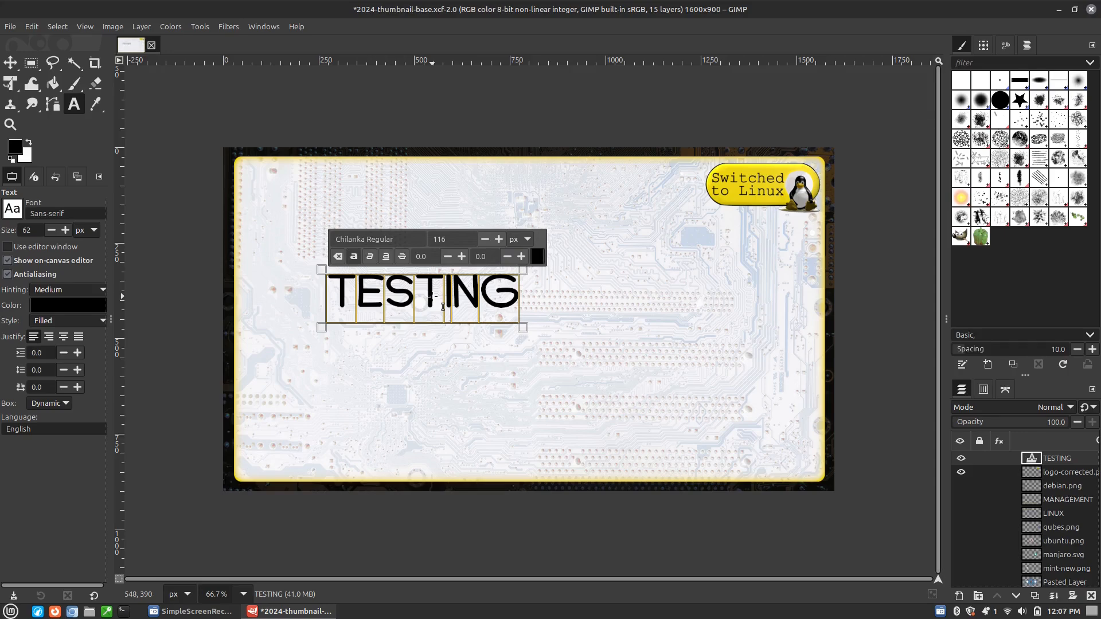
Create a path from the TESTING text layer.
right_click(1034, 460)
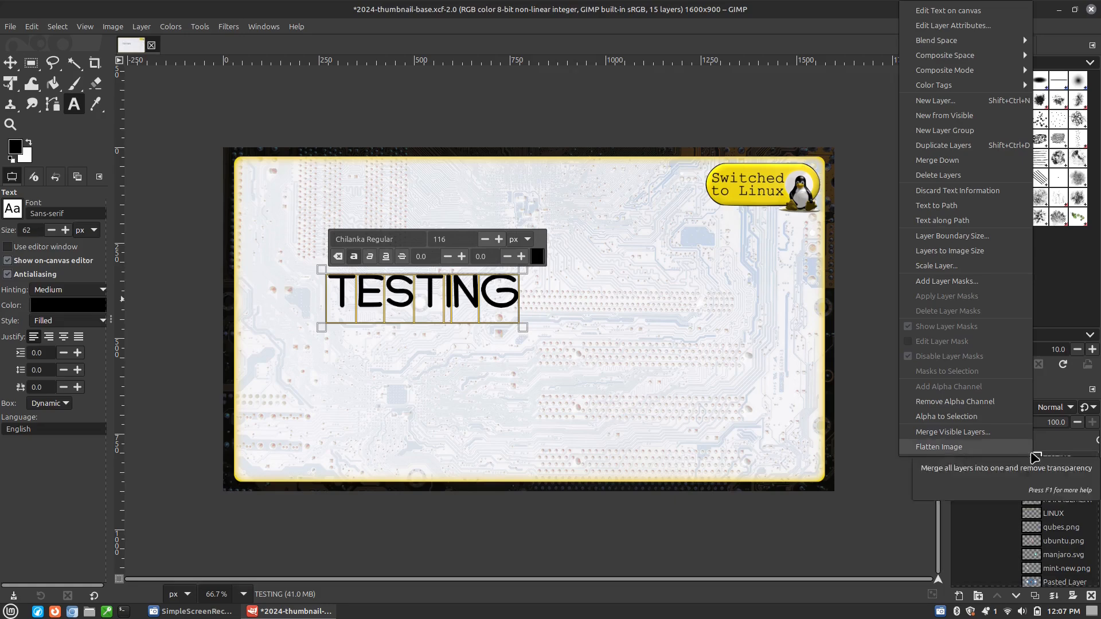
click(960, 207)
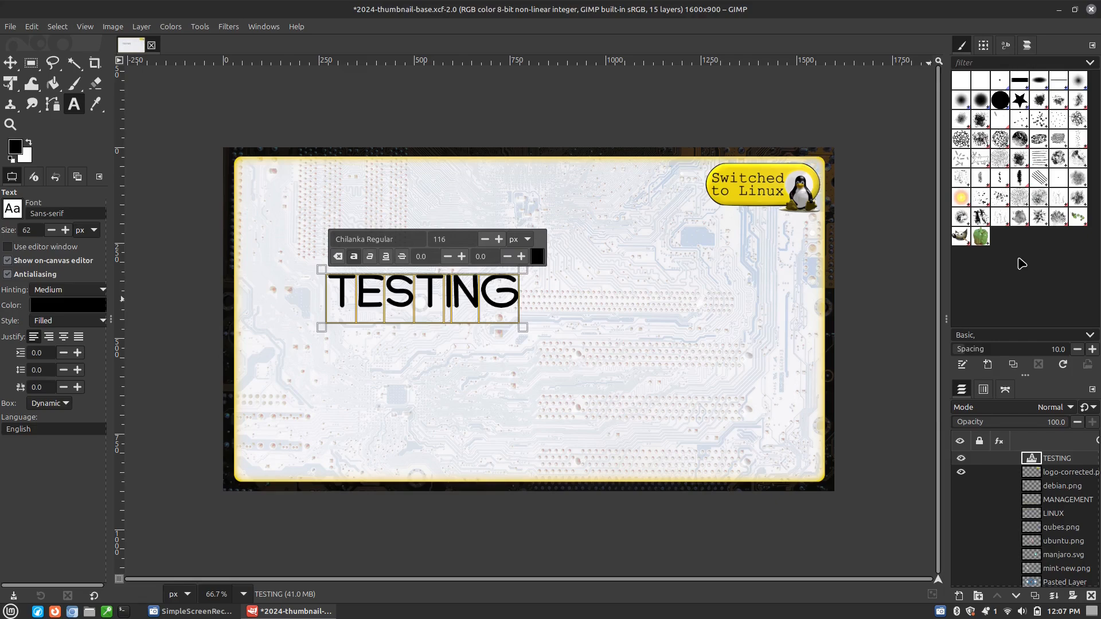
Add a transparent 1600 × 900 px layer beneath the TESTING layer and select the text's shape from its alpha.
key(ctrl+shift+n)
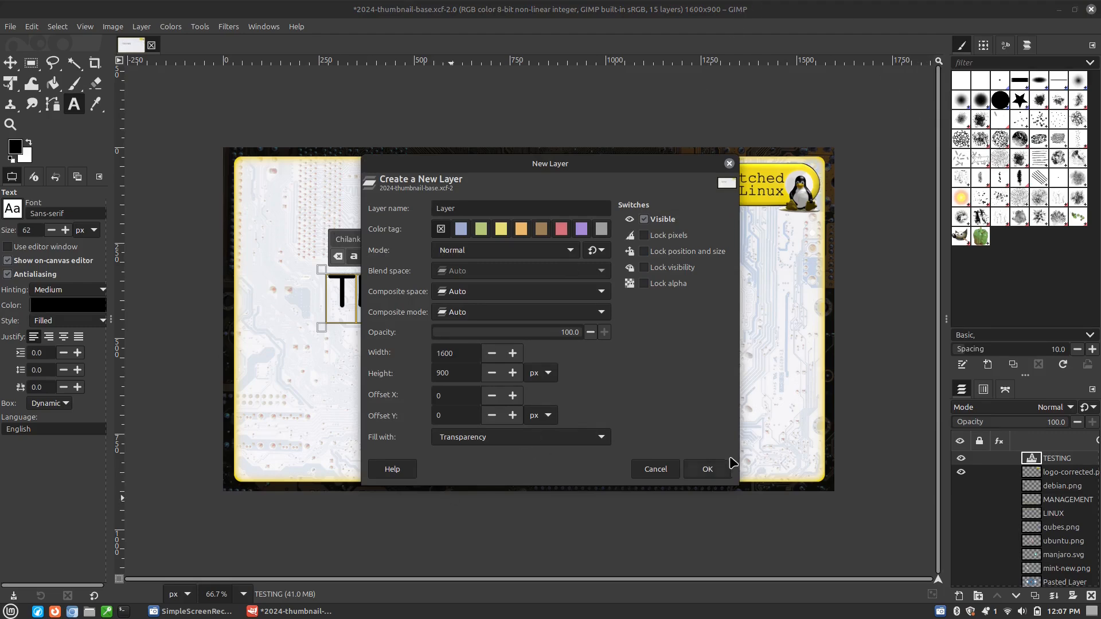
click(709, 471)
mouse_move(1057, 474)
mouse_down()
mouse_move(1058, 483)
mouse_move(1057, 459)
mouse_up()
alt+click(1054, 456)
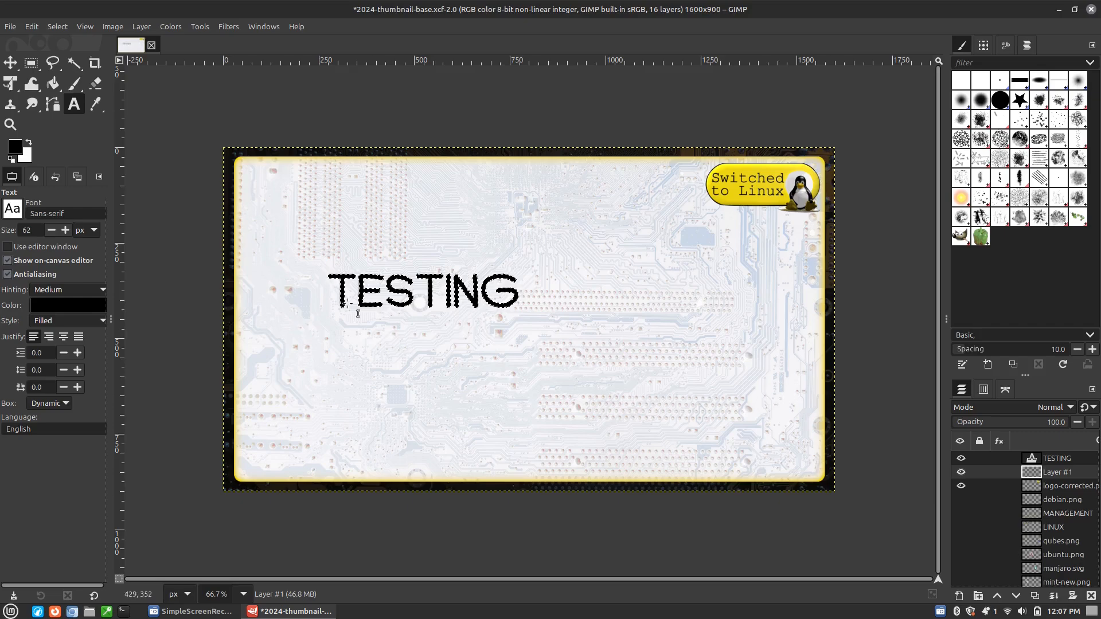
Grow the text-shape selection by 10 px.
click(80, 27)
mouse_move(65, 30)
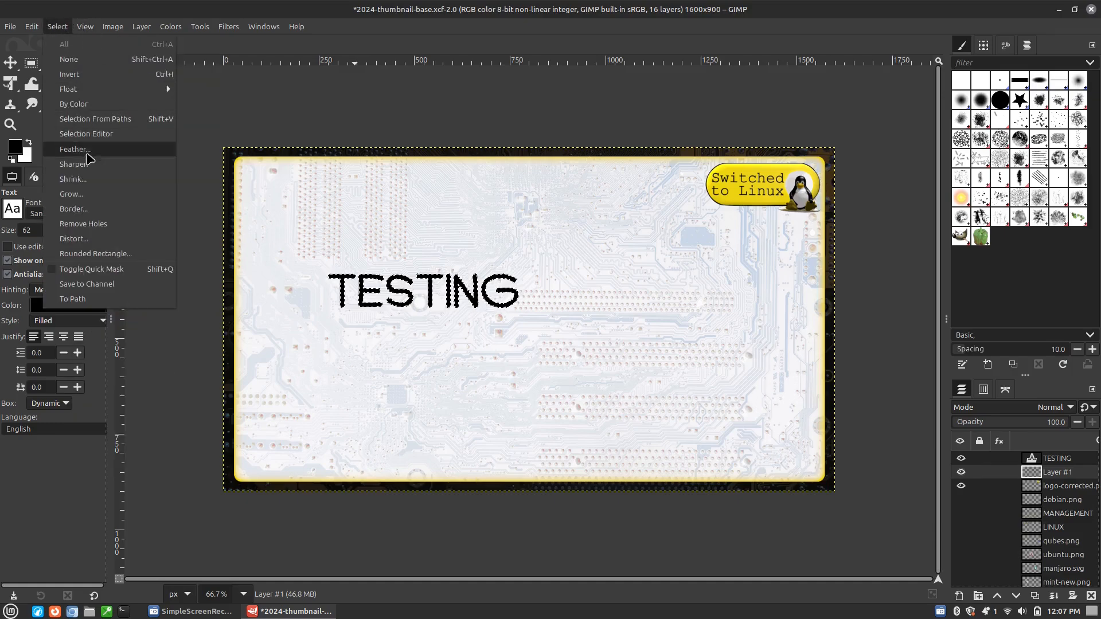
click(71, 194)
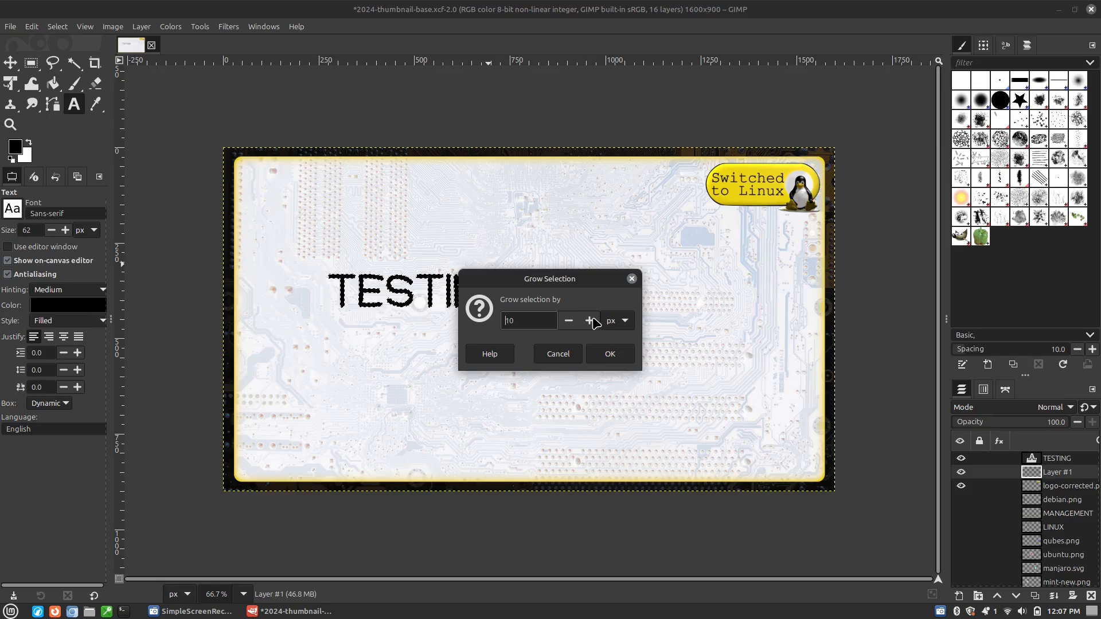
click(610, 353)
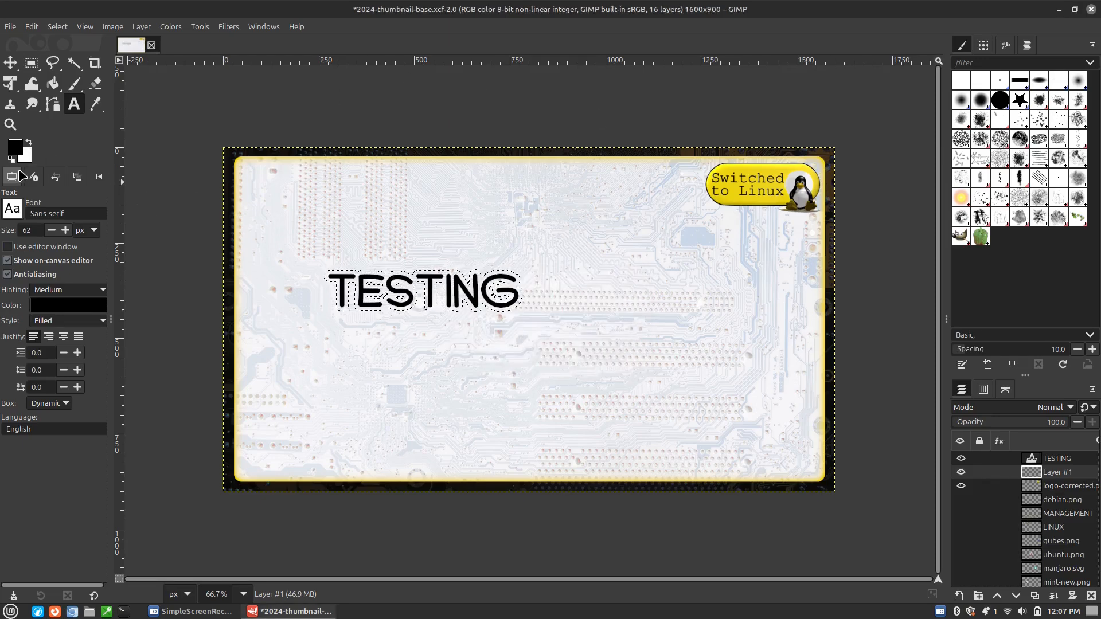
Set the foreground color to the saved yellow and activate the Bucket Fill tool.
click(20, 149)
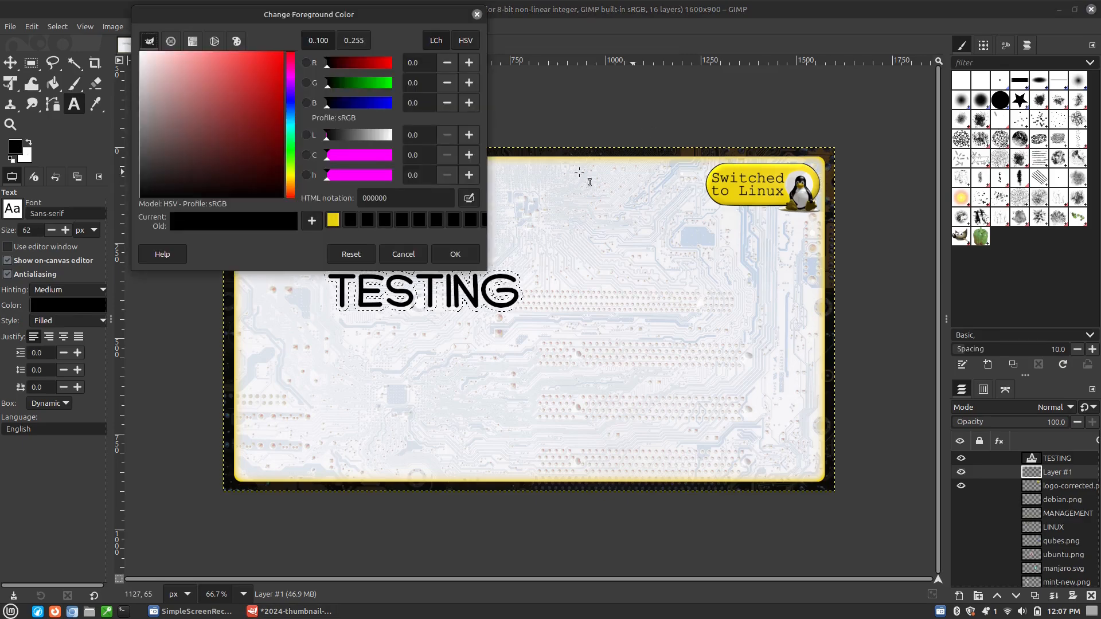
click(334, 220)
click(455, 256)
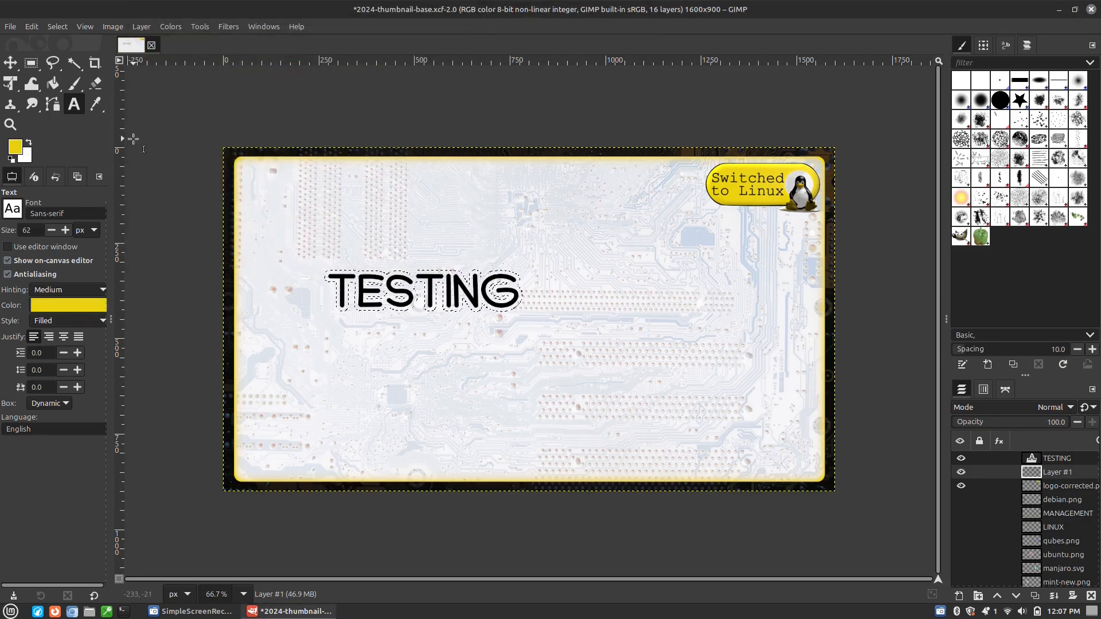
click(53, 83)
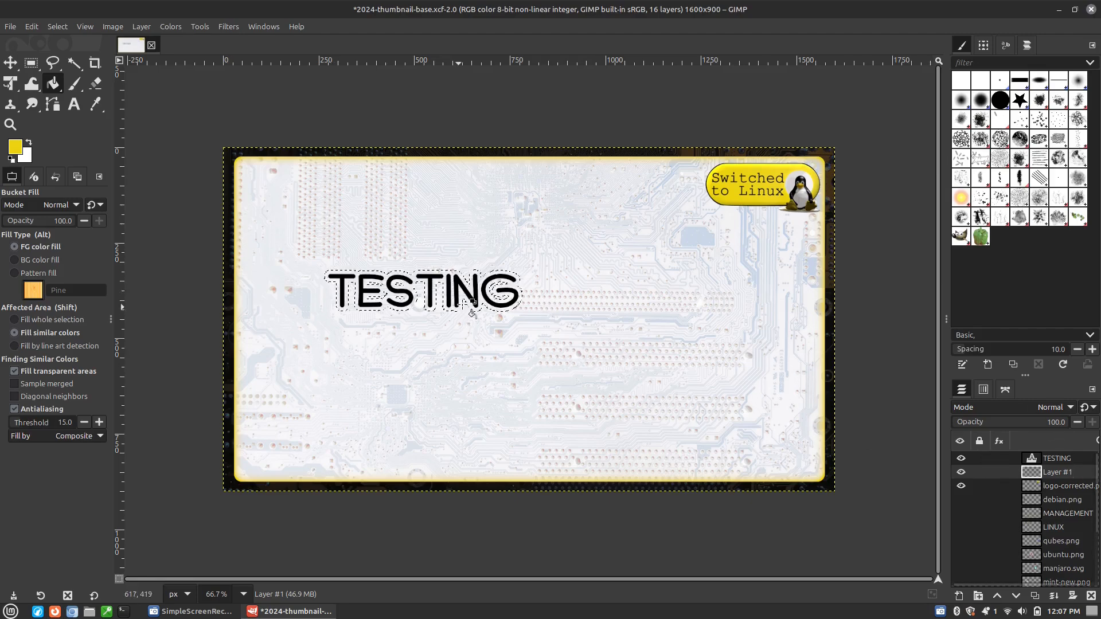
Undo the selection growth and stroke the text selection on Layer #1 with a 6 px antialiased foreground-color line, leaving nothing selected.
click(690, 383)
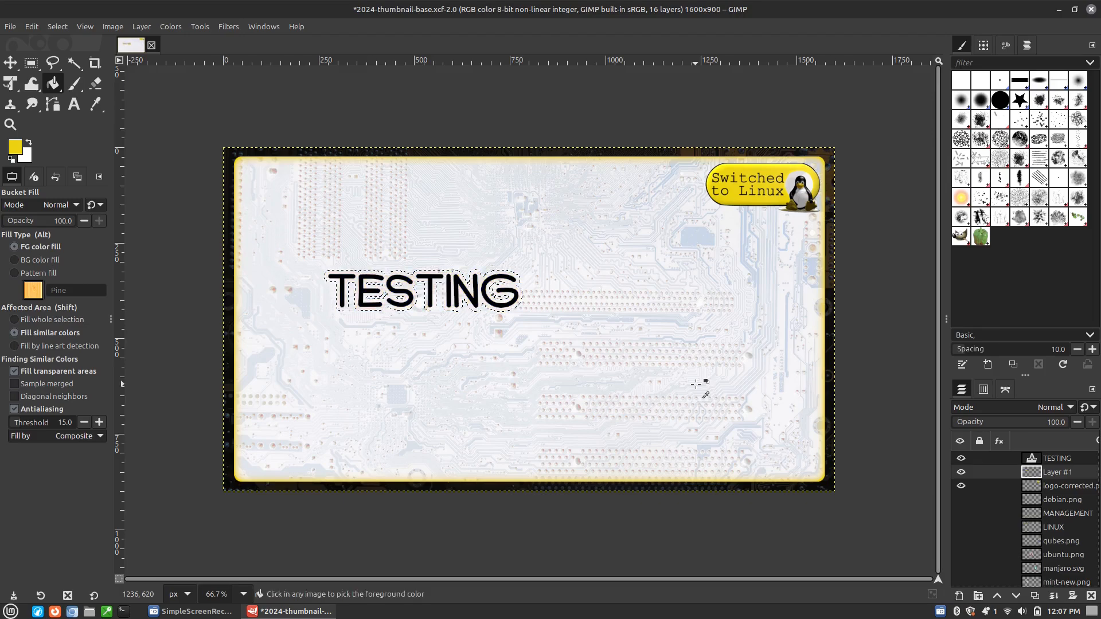
click(53, 32)
mouse_move(32, 27)
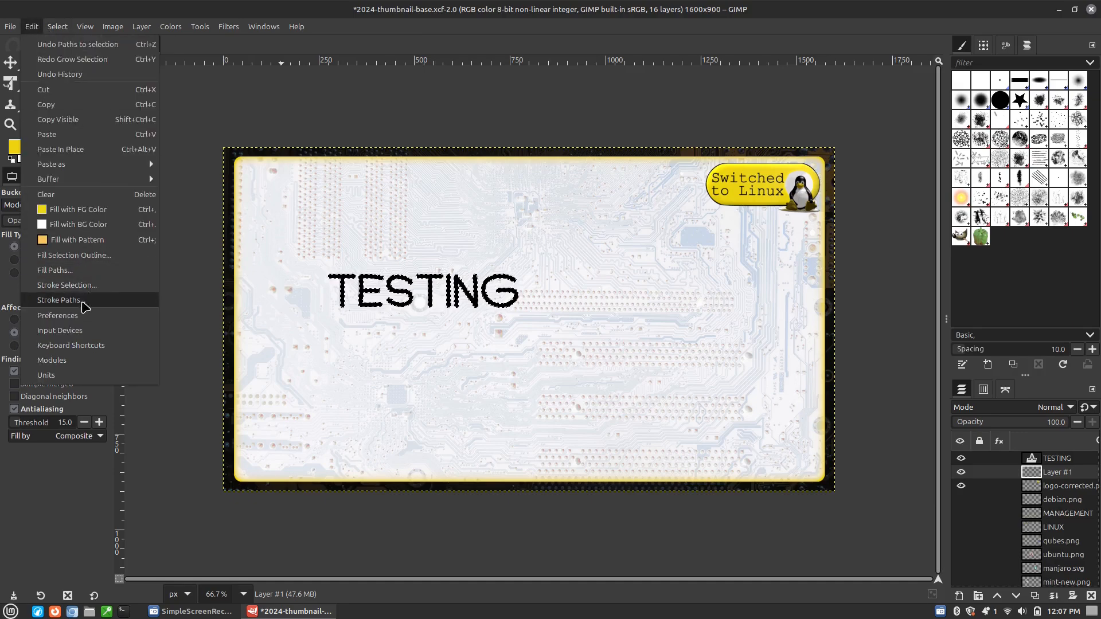
click(81, 285)
drag(569, 169, 687, 157)
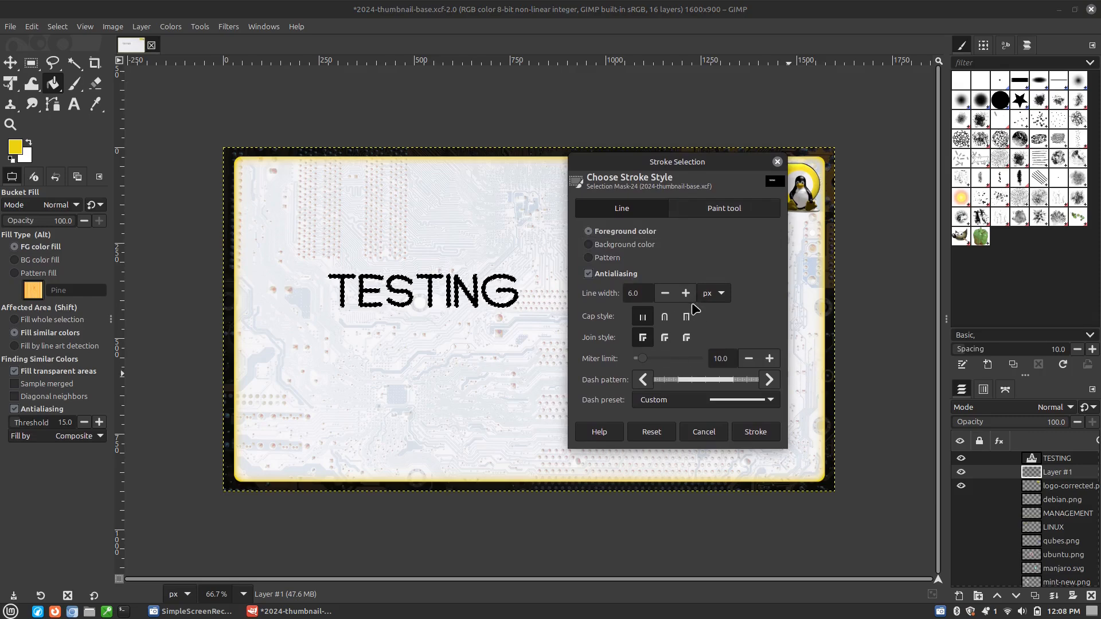
click(589, 274)
click(589, 274)
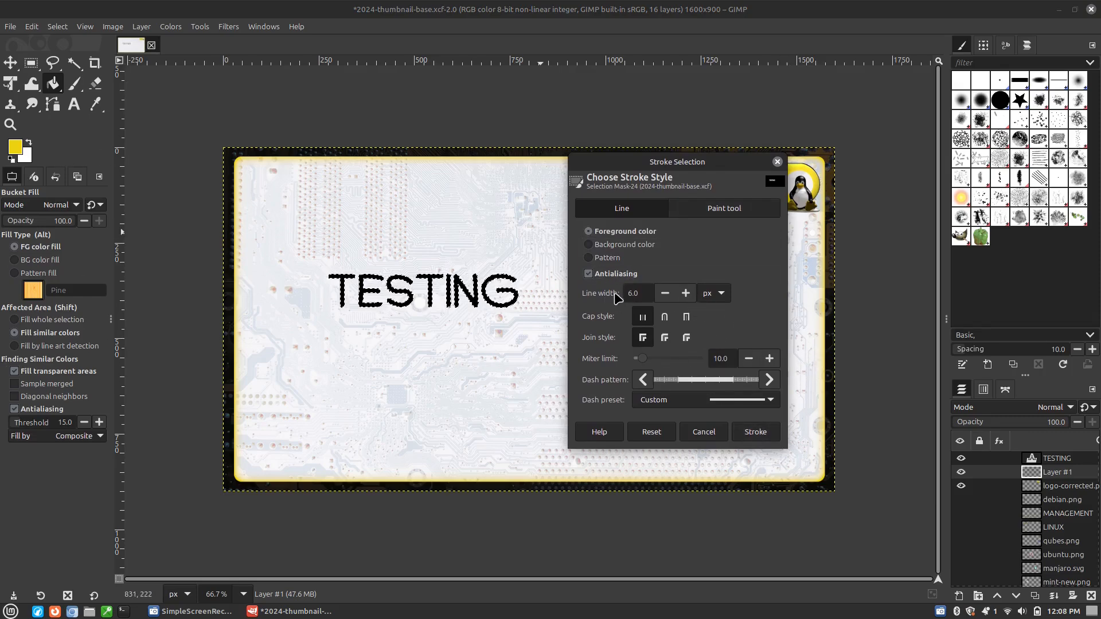
click(757, 434)
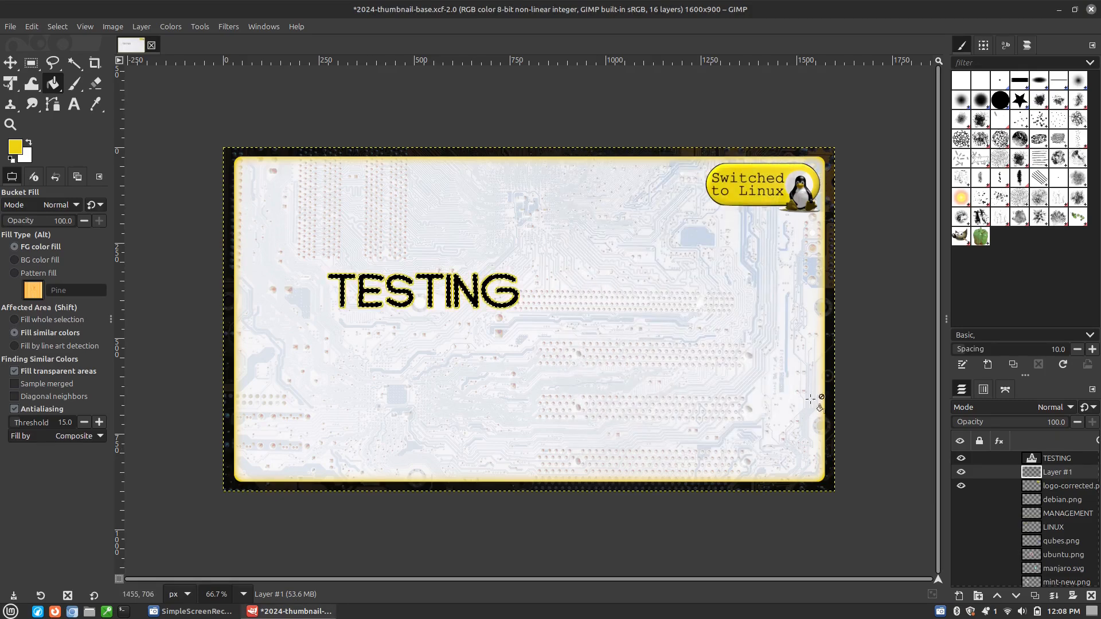
key(ctrl+shift+a)
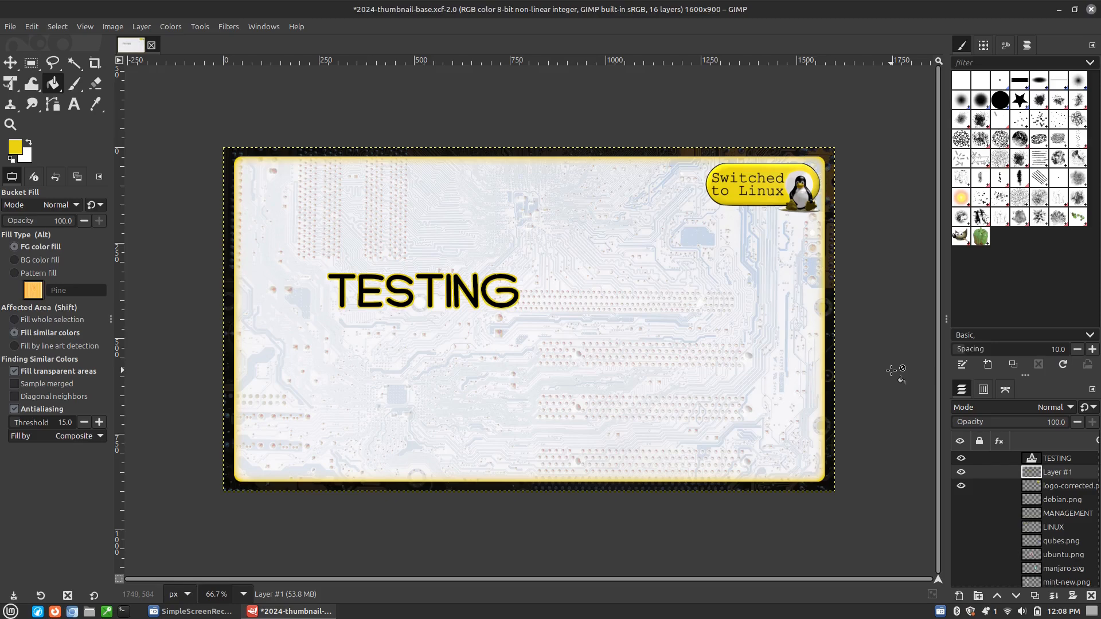
Delete Layer #1 holding the yellow outline and make the TESTING text layer active.
right_click(1054, 477)
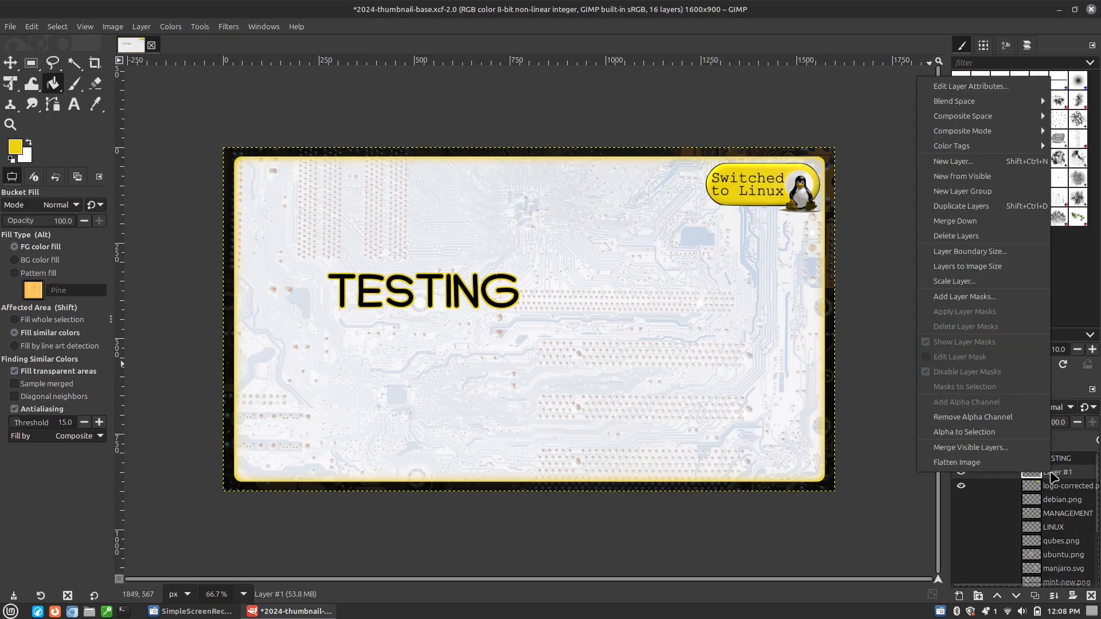
click(1001, 236)
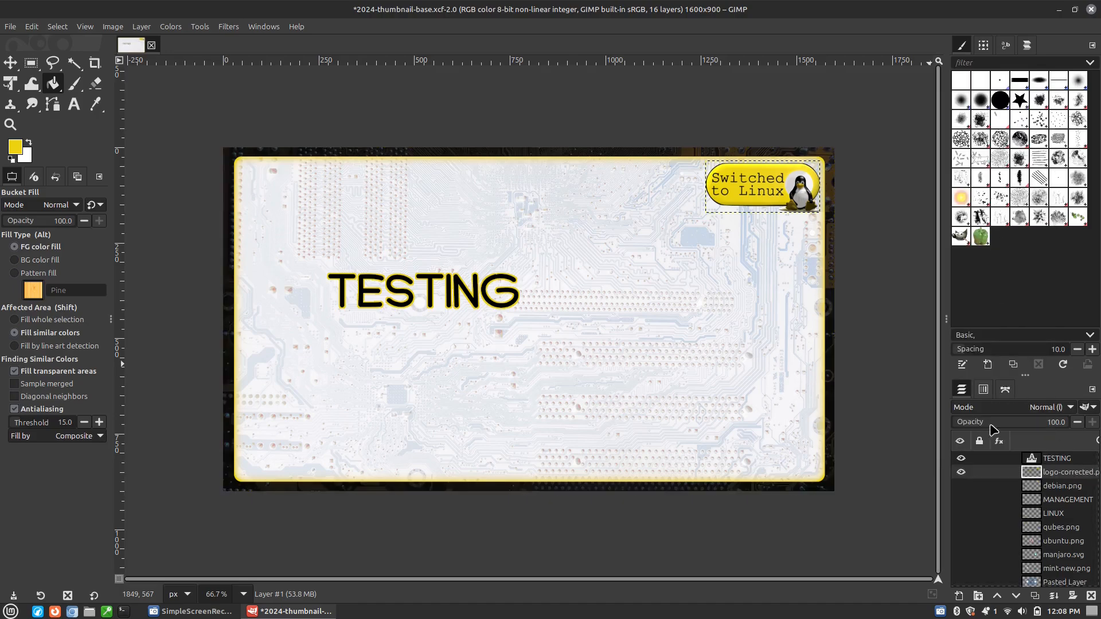
click(1068, 463)
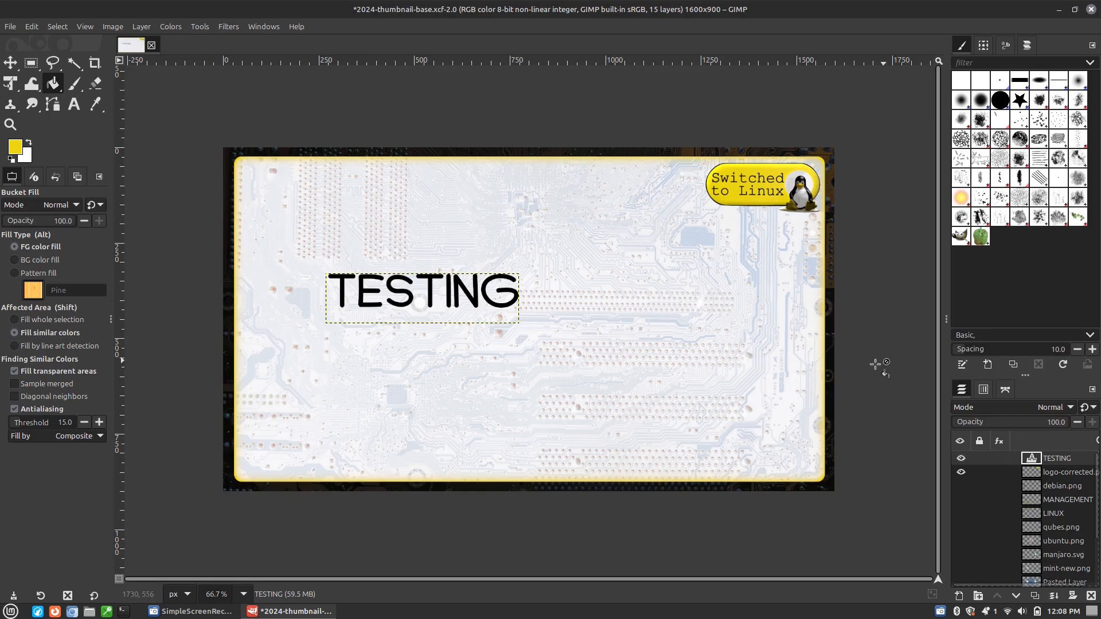
Start a Drop Shadow filter on the TESTING layer with a blur radius of 0.
click(230, 27)
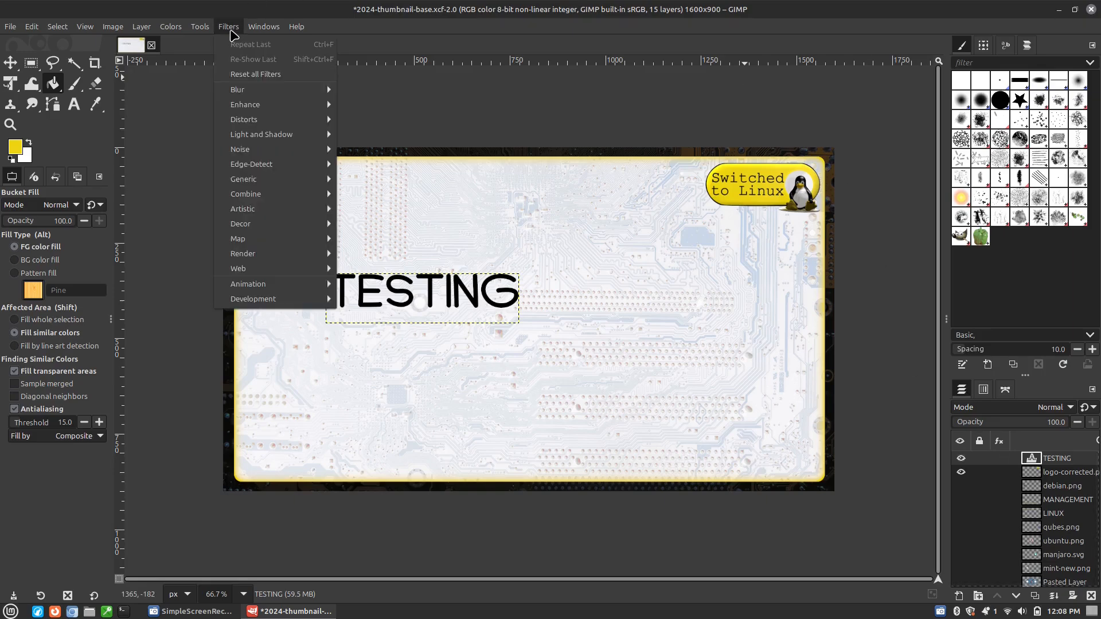
mouse_move(271, 136)
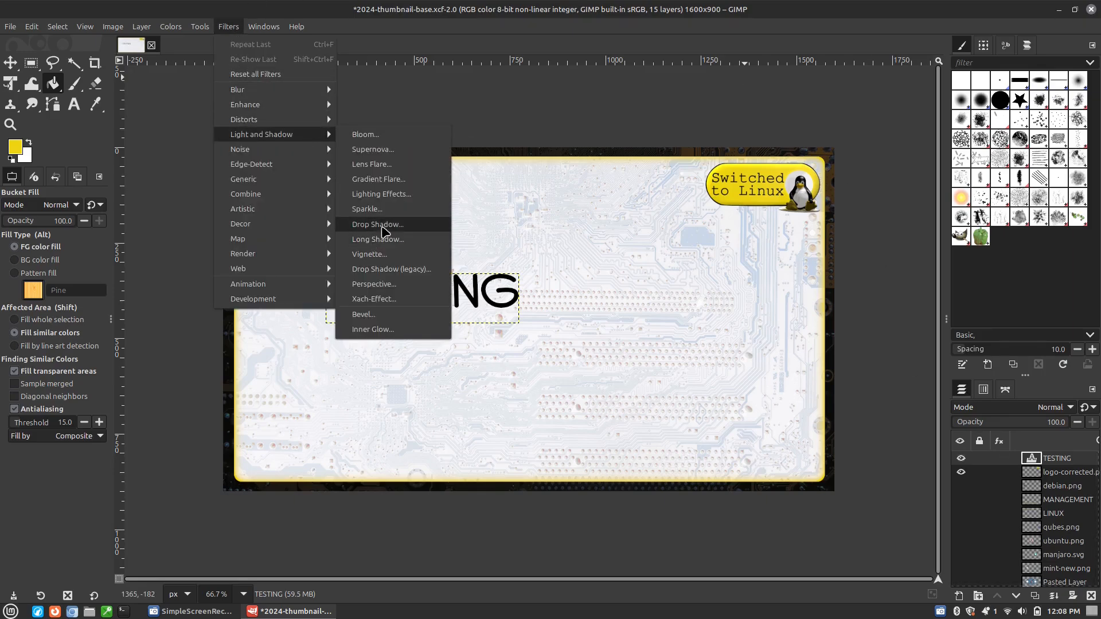
click(416, 226)
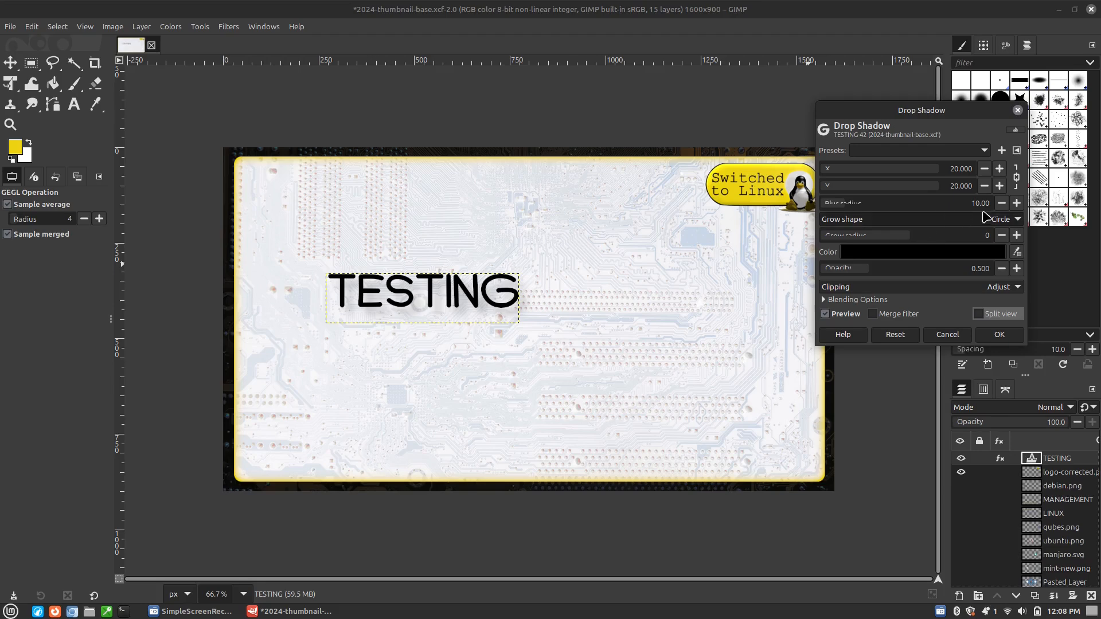
click(1003, 200)
click(1003, 200)
click(1003, 203)
click(1003, 203)
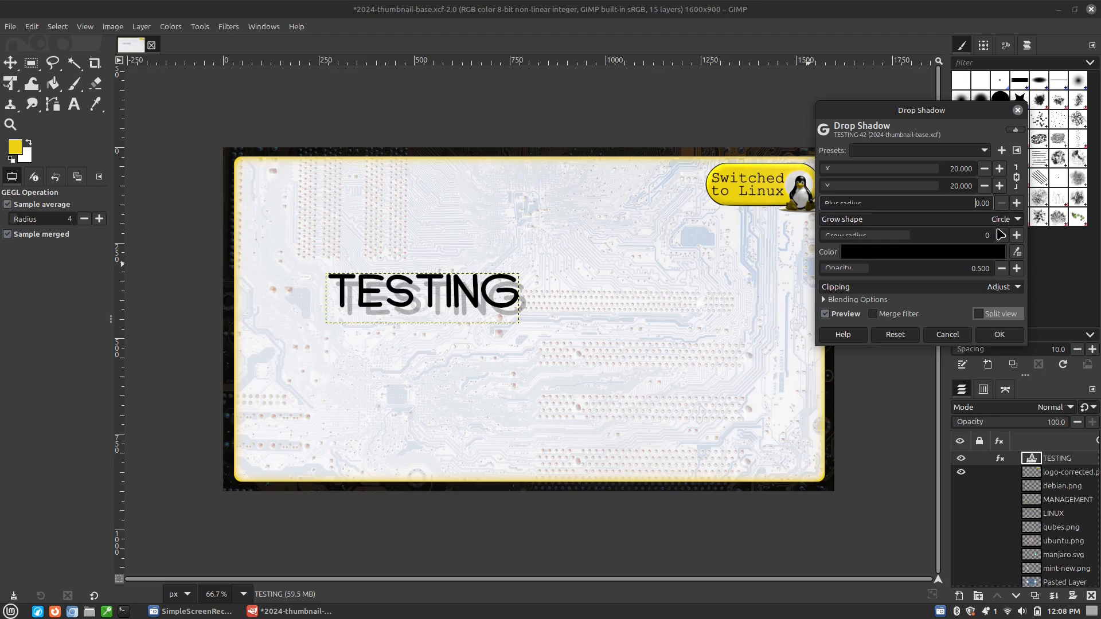
Set the drop shadow's grow radius to 3.
click(886, 237)
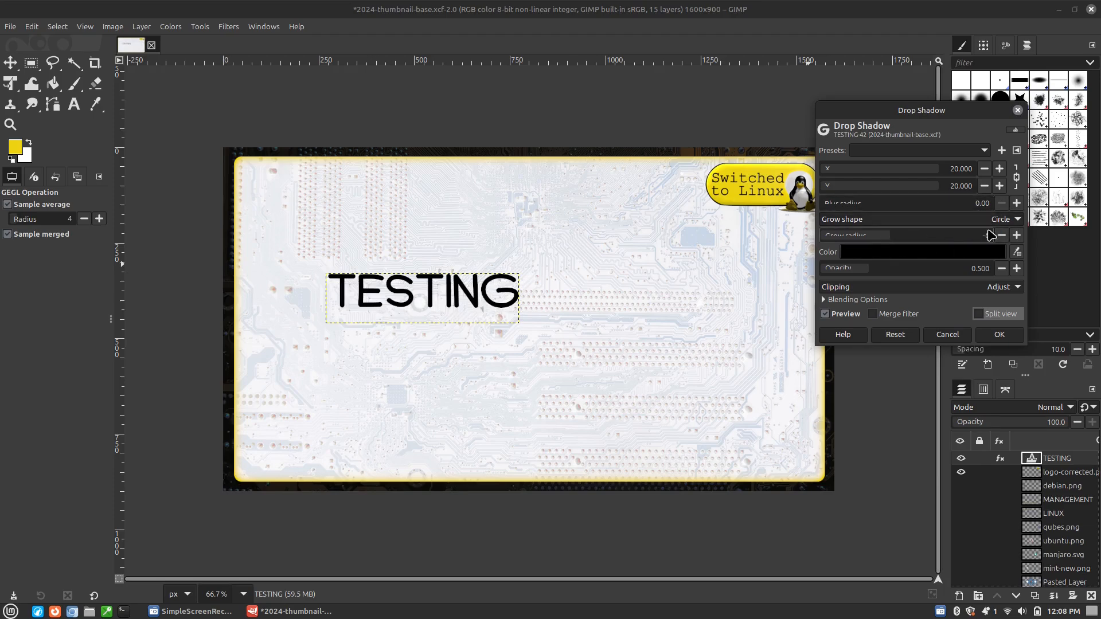
click(1013, 234)
click(1013, 235)
click(1013, 235)
click(1016, 235)
click(1016, 236)
click(1016, 235)
click(1016, 235)
click(1017, 235)
click(1016, 235)
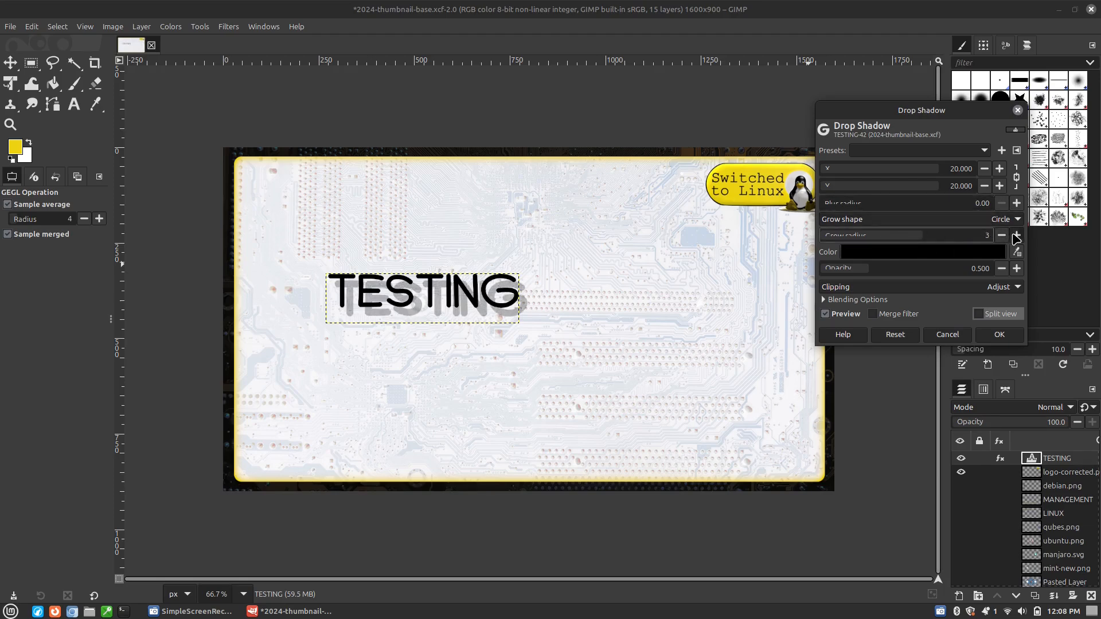
Lower the drop shadow's linked X and Y offsets to 11.
click(984, 186)
click(985, 186)
click(984, 186)
click(985, 185)
click(984, 185)
click(985, 186)
click(984, 186)
click(985, 186)
click(985, 186)
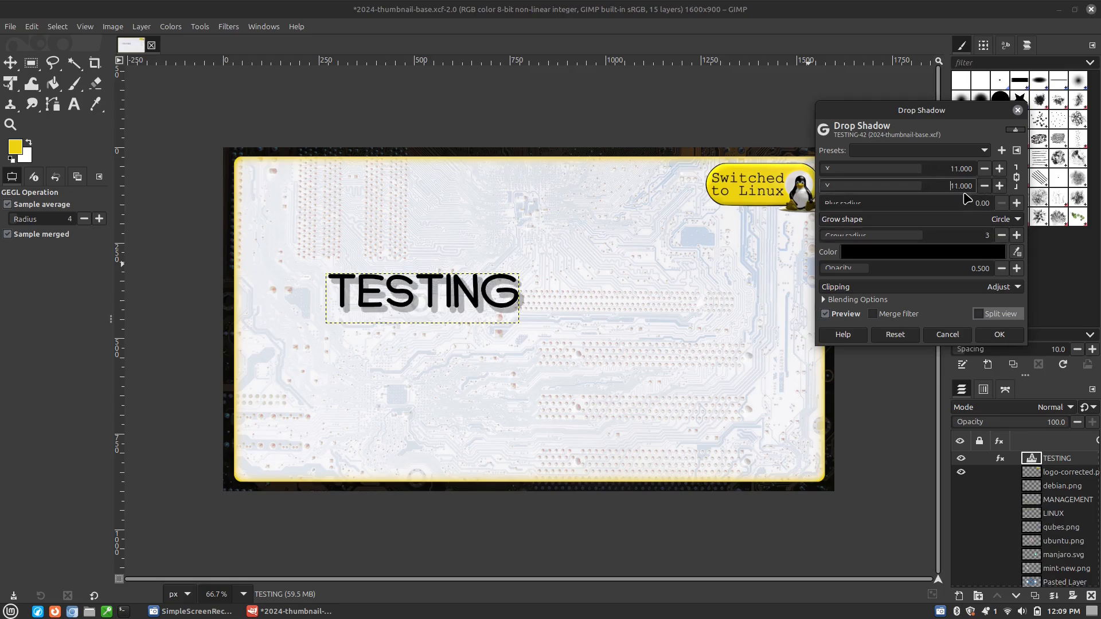
Set the drop shadow's linked X and Y offsets to 0 and its grow radius to 8.
triple_click(967, 187)
text(0)
key(Return)
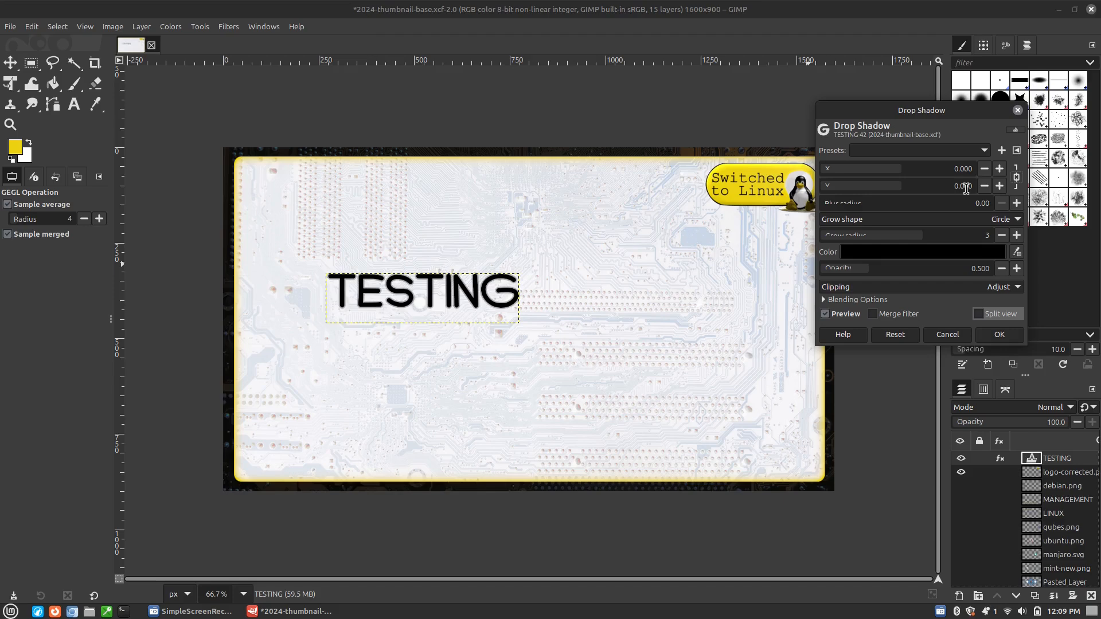
click(1016, 235)
click(1016, 235)
click(1016, 236)
click(1016, 235)
click(1017, 235)
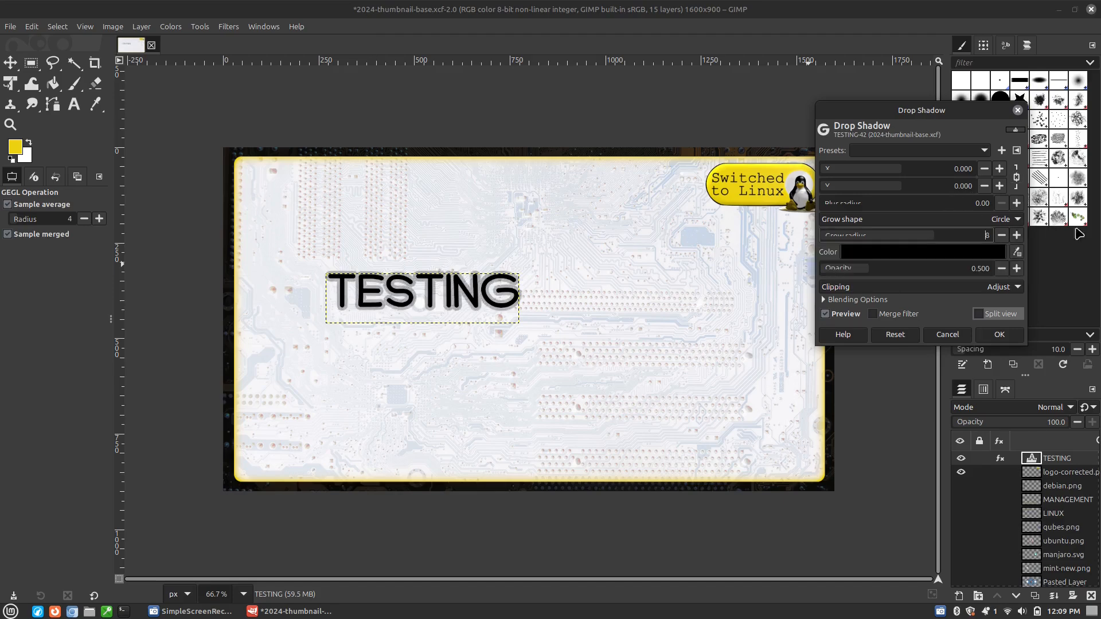
Color the drop shadow pure red, raise its opacity to 0.985 and apply the filter.
click(960, 257)
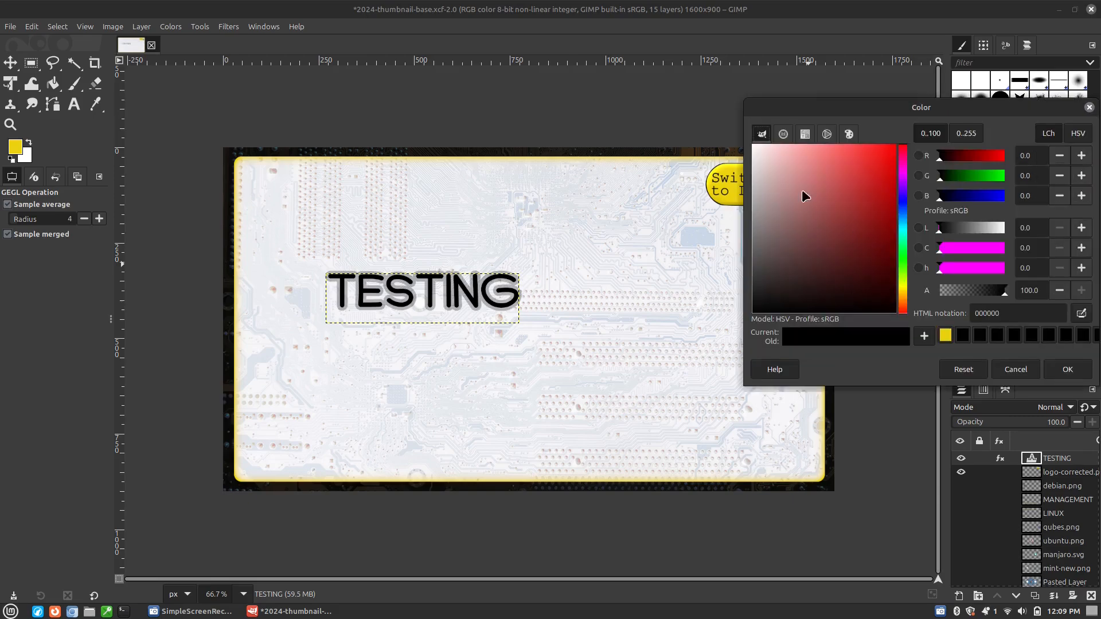
click(868, 180)
click(1067, 369)
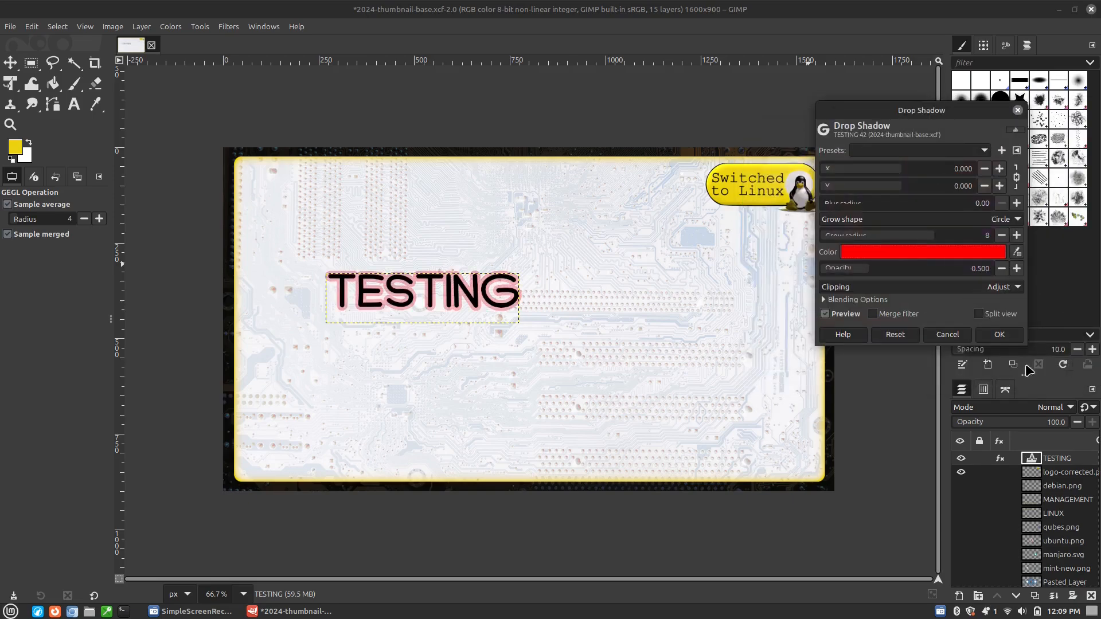
drag(872, 267, 907, 267)
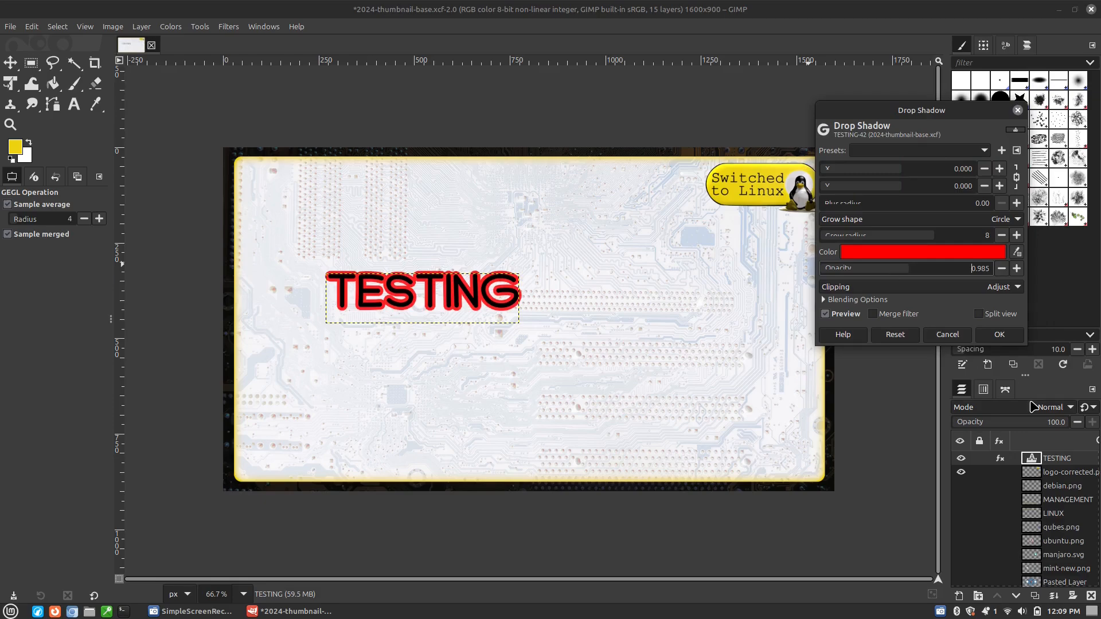
click(1014, 334)
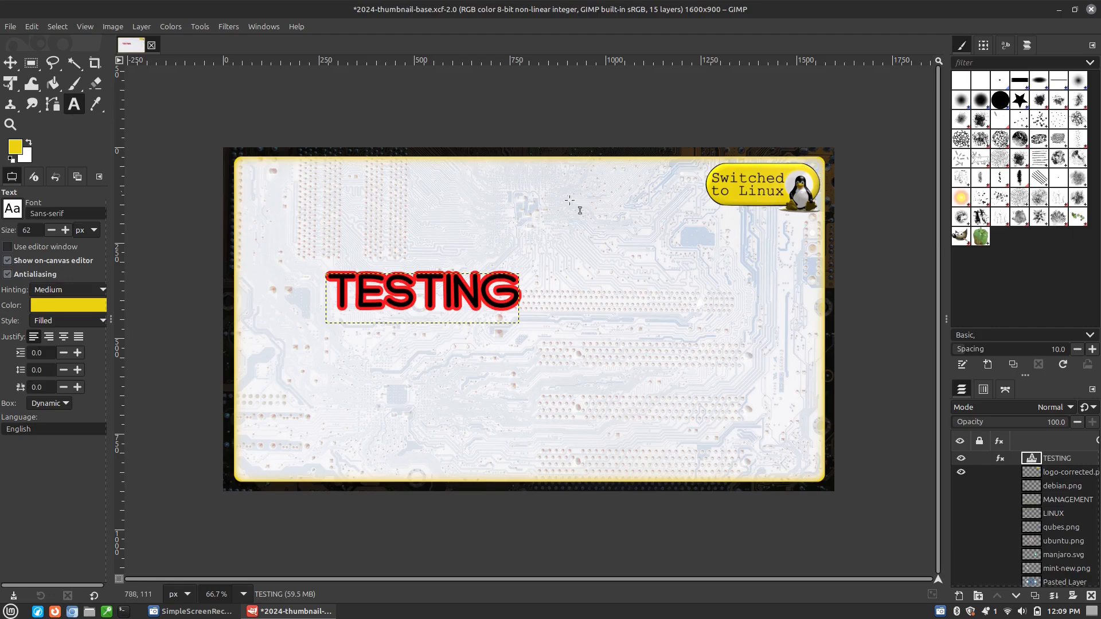
Append an S to the end of the text so it reads TESTINGS.
click(478, 289)
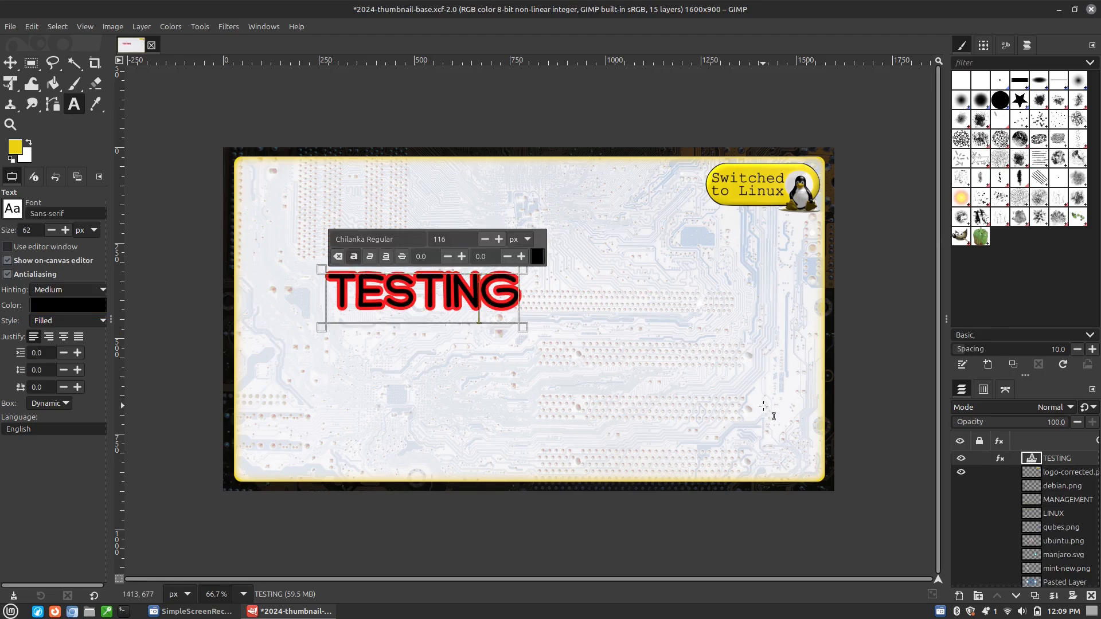
key(End)
text(S)
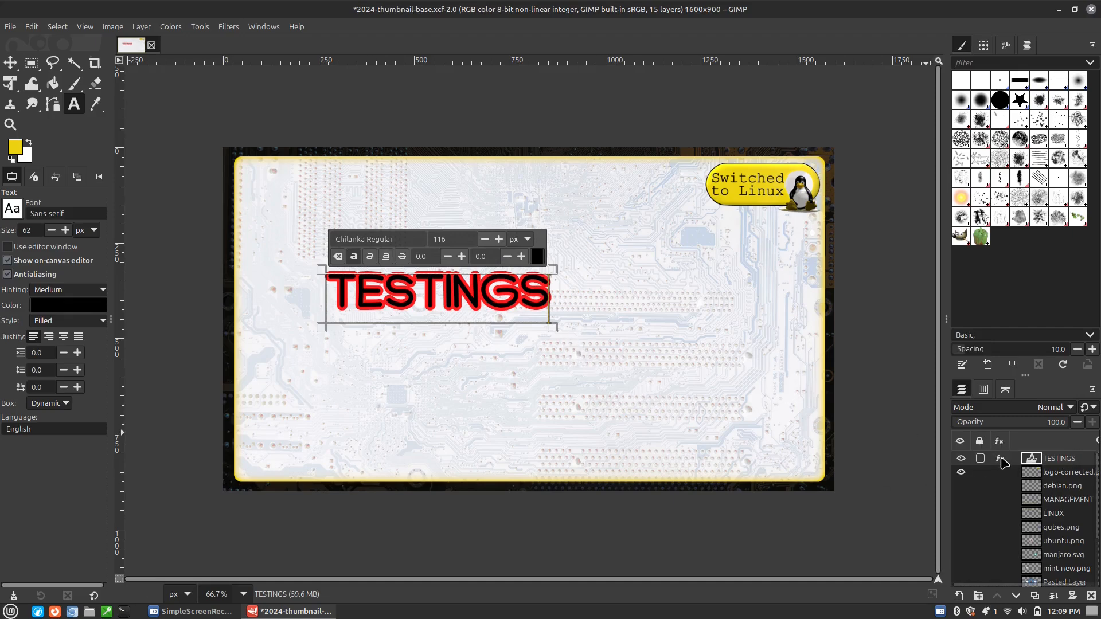
Reopen the Drop Shadow effect on the TESTINGS layer, reduce its grow radius by 3 and apply the change.
click(1000, 459)
click(945, 433)
click(945, 433)
click(942, 404)
click(943, 404)
click(969, 434)
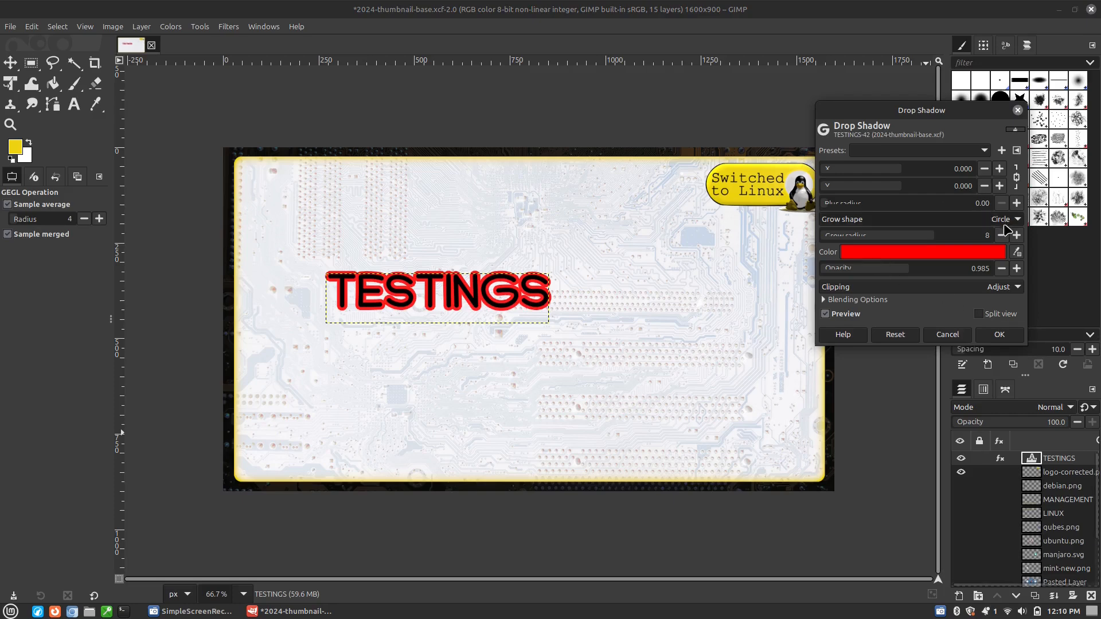
click(1002, 236)
click(1002, 236)
click(1002, 236)
click(999, 334)
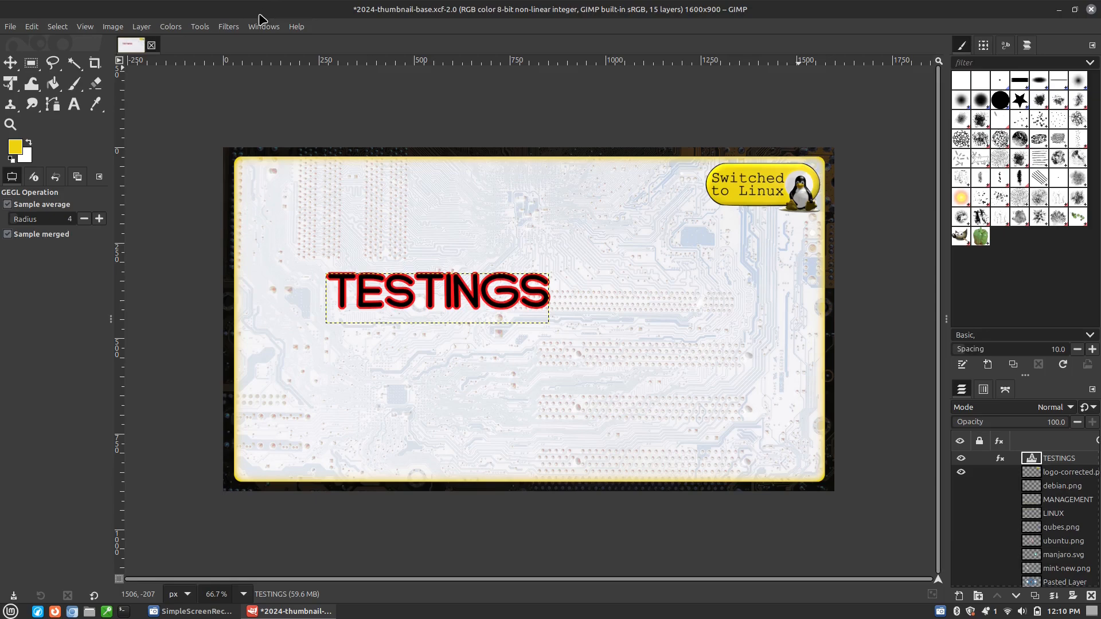
Apply a second Drop Shadow with X and Y offsets of 20, blur radius 10 and opacity 0.5 to the TESTINGS layer.
click(235, 27)
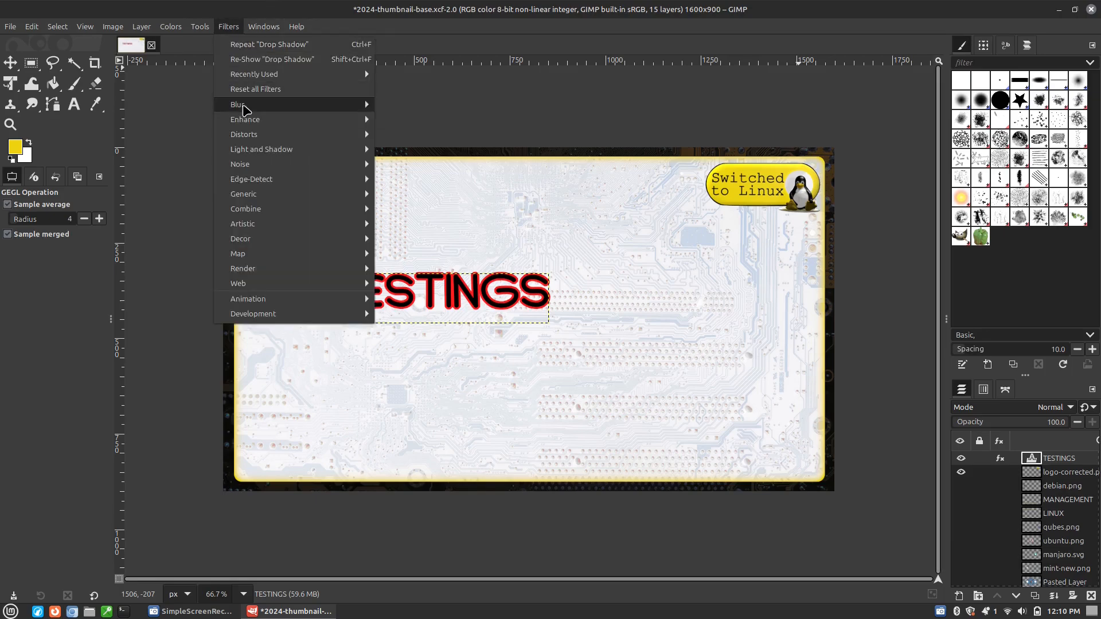
mouse_move(286, 149)
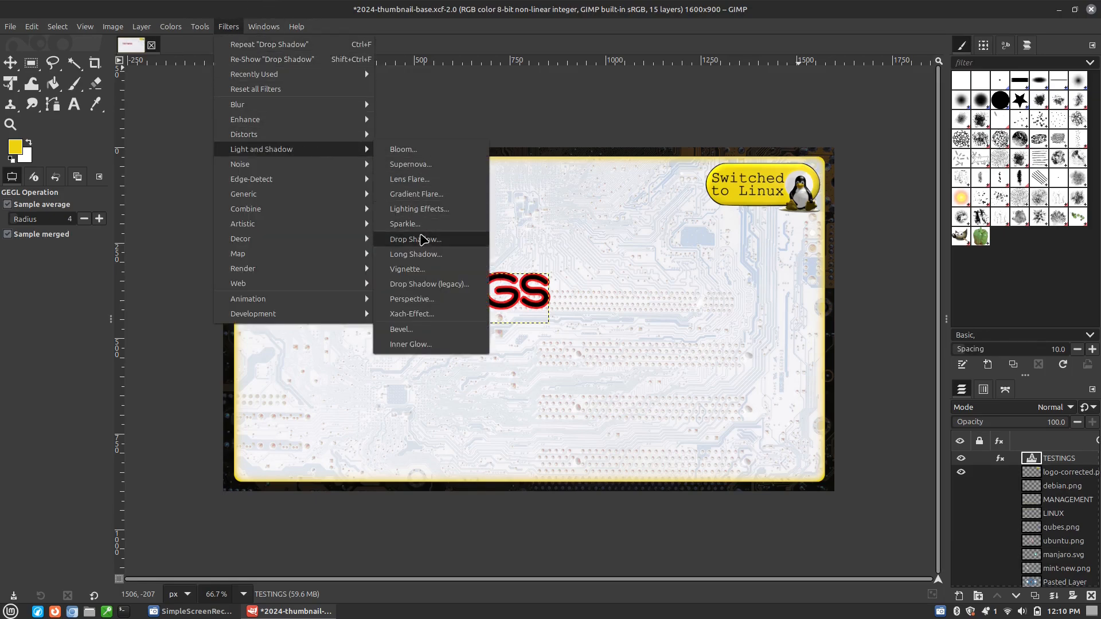
click(422, 239)
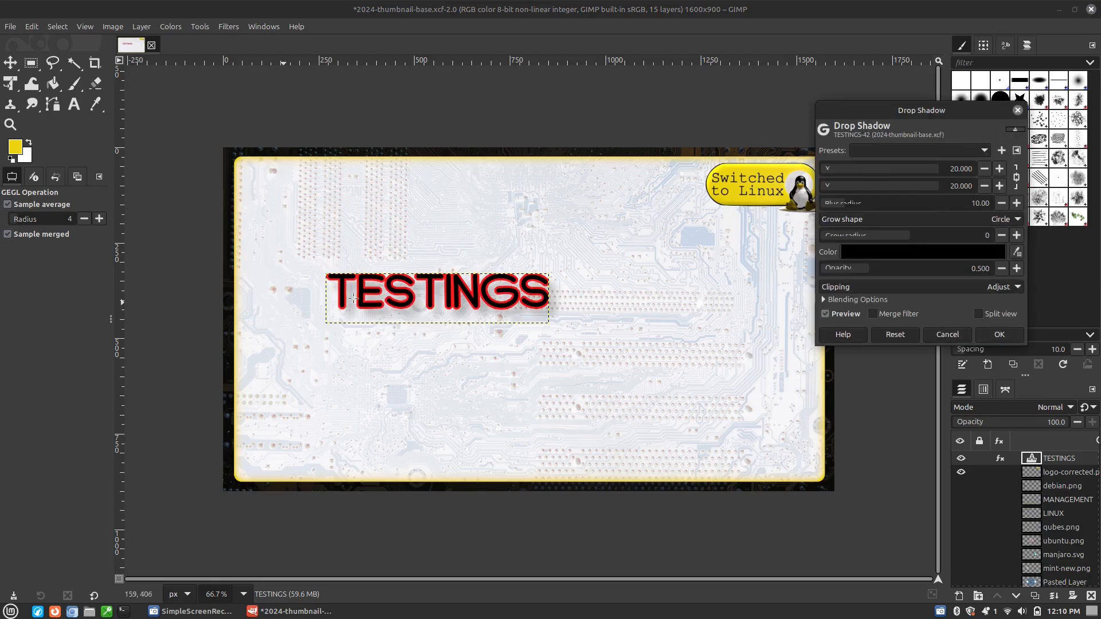
click(999, 335)
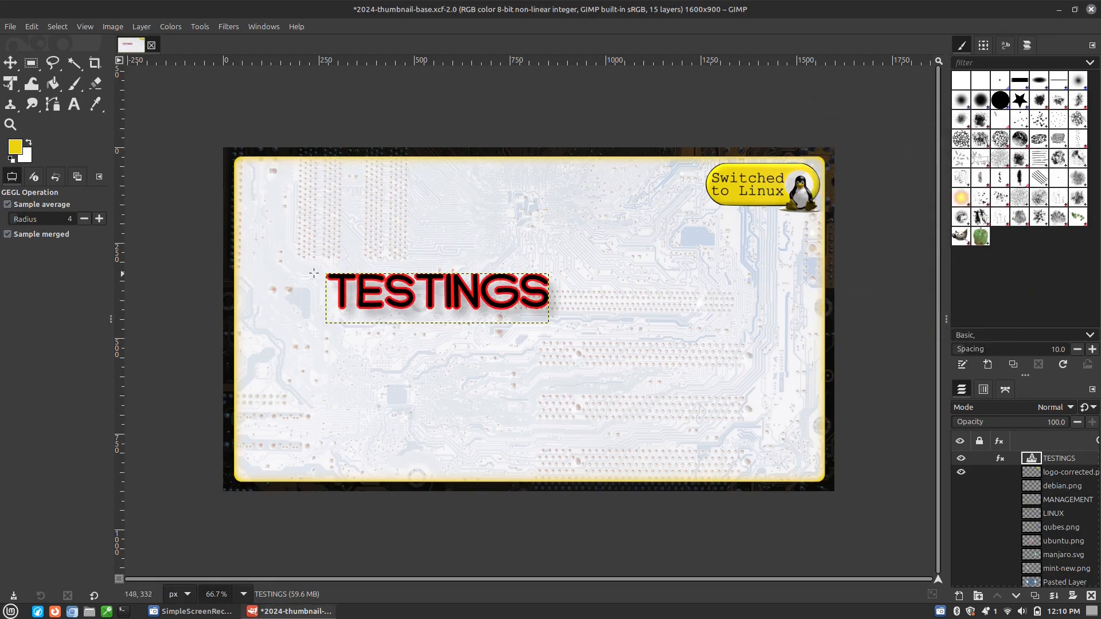
Toggle the visibility of the second Drop Shadow in the TESTINGS layer's effects to compare the text with and without it.
click(1001, 460)
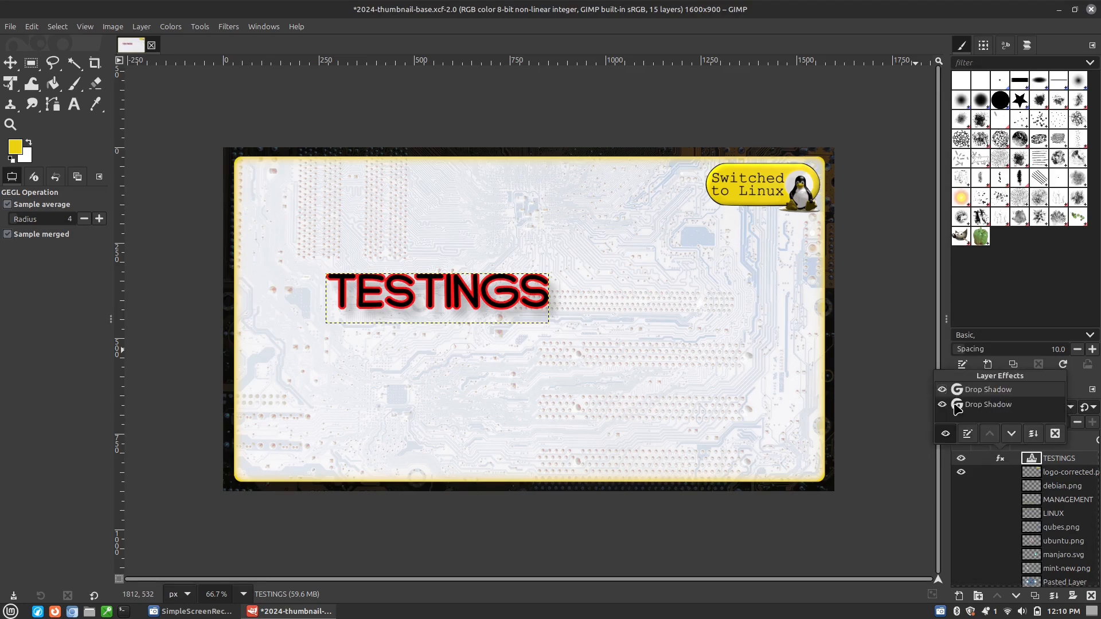
click(942, 391)
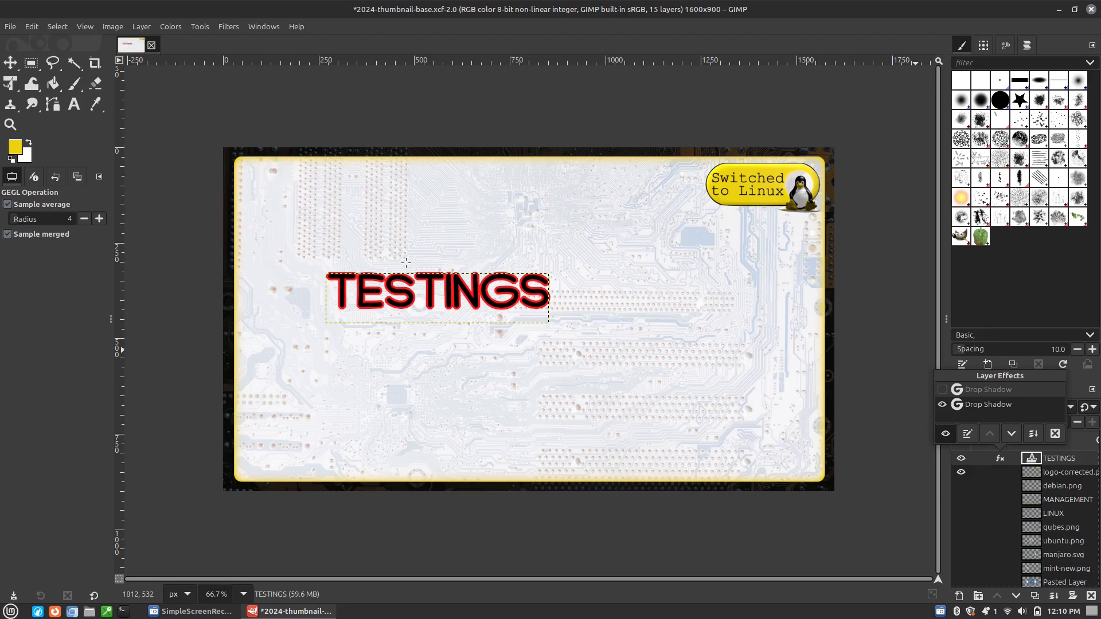
scroll(441, 276, up, 5)
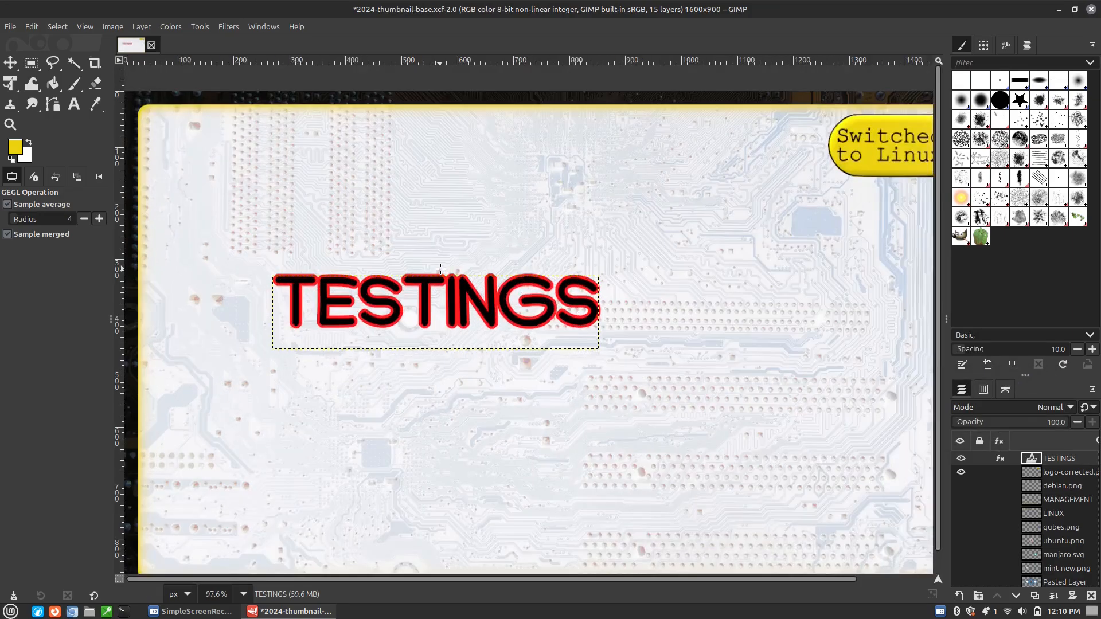
click(1000, 458)
click(942, 390)
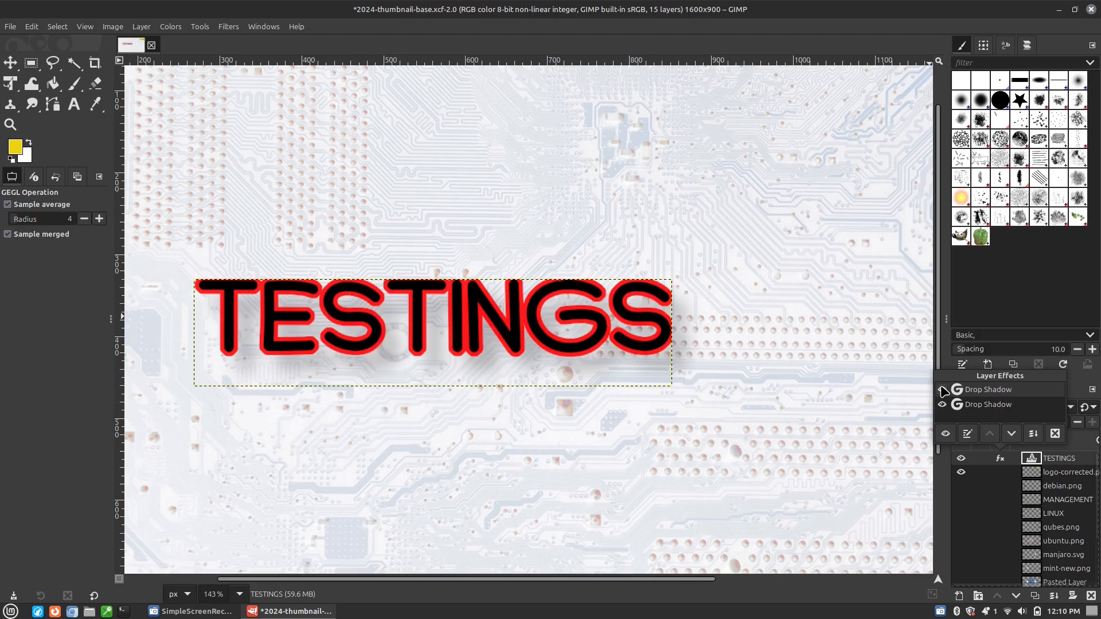
click(943, 390)
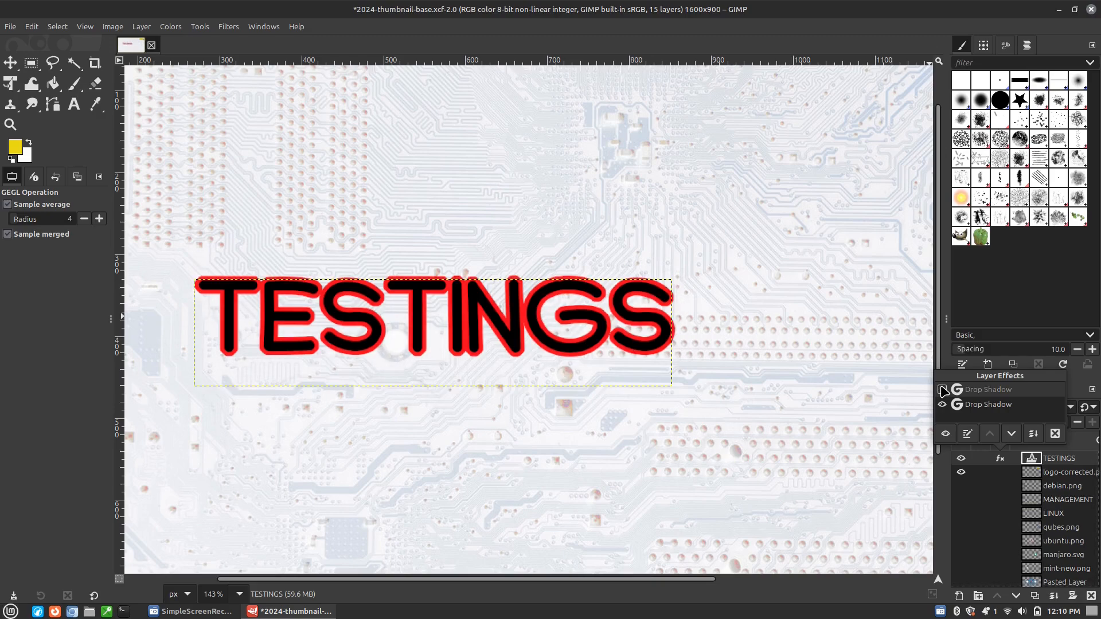
click(942, 390)
click(942, 390)
click(943, 390)
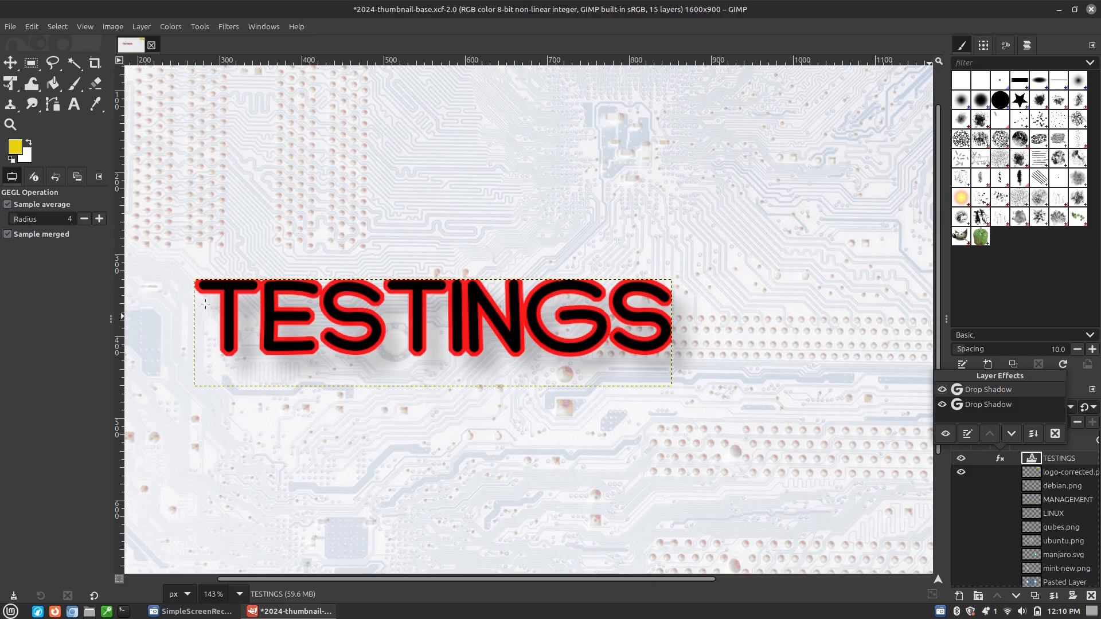
Hide the second Drop Shadow and delete it from the TESTINGS layer's effects.
click(943, 393)
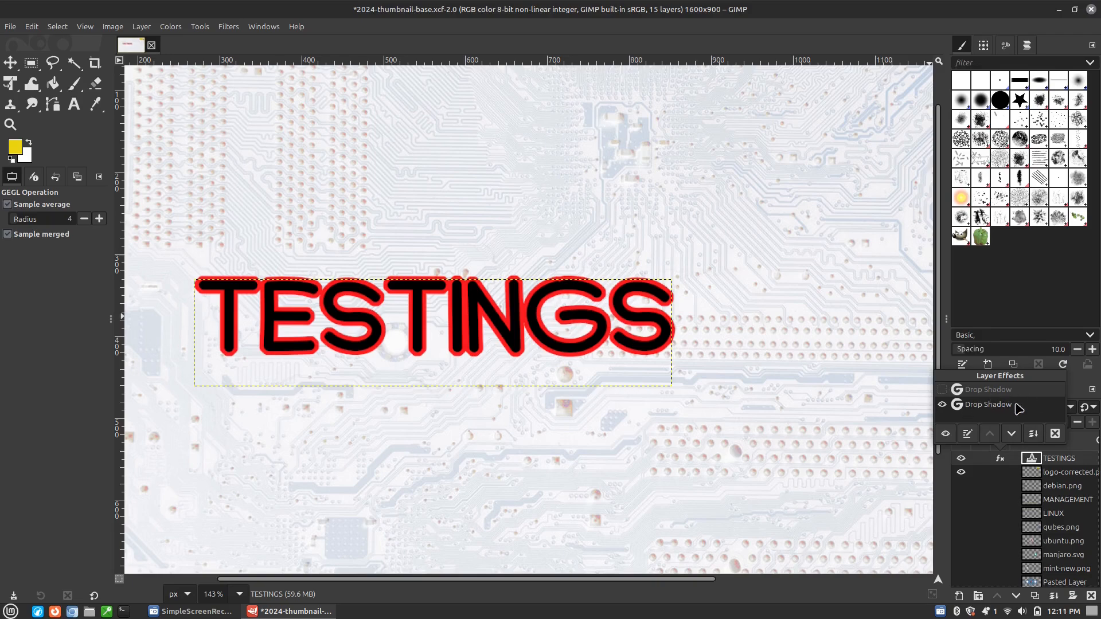
click(1055, 434)
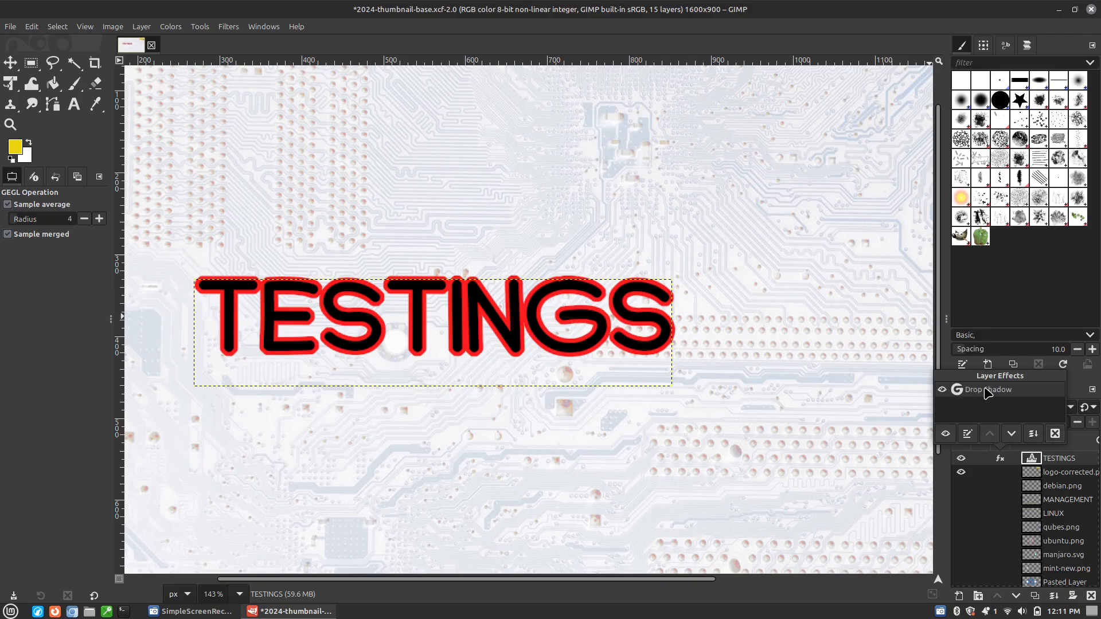
Reopen the red Drop Shadow effect, try linked X and Y offsets of 2, and cancel the edit.
click(968, 433)
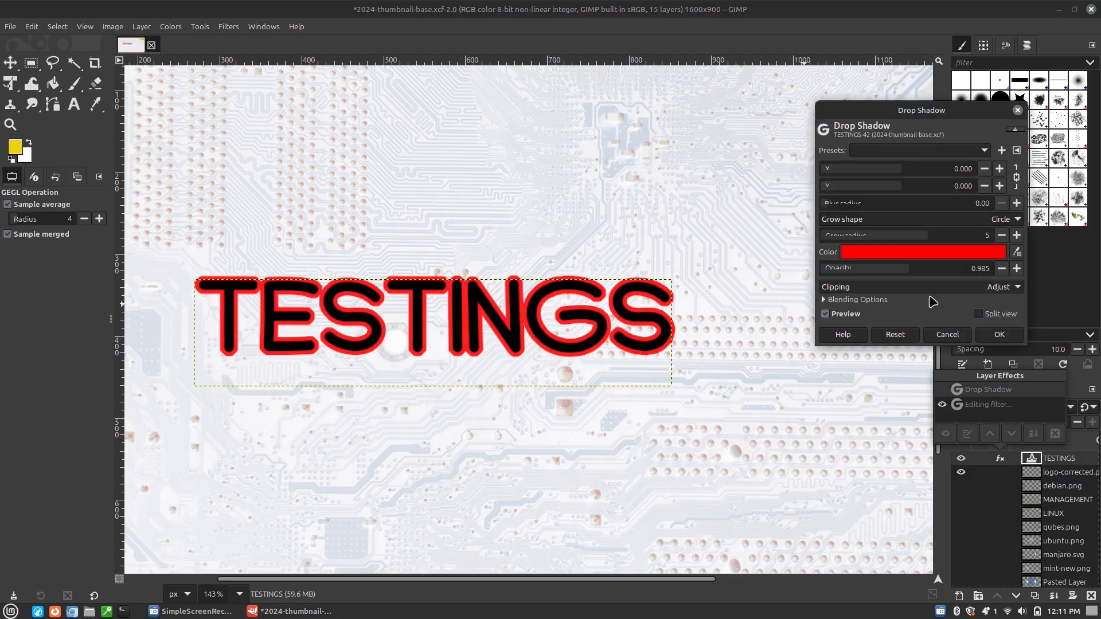
click(933, 190)
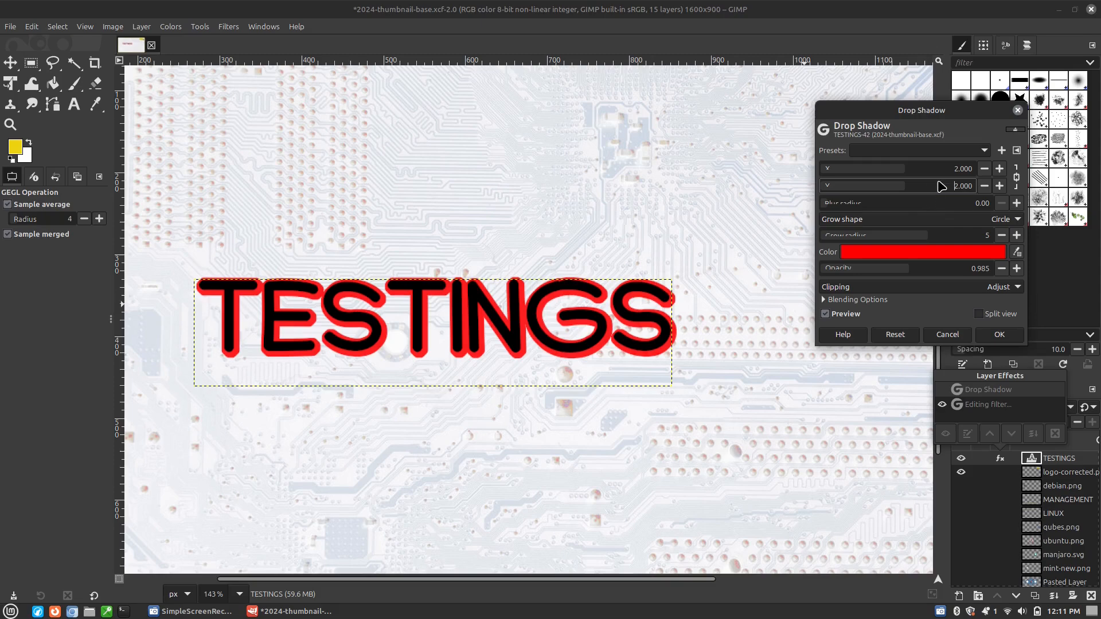
click(986, 169)
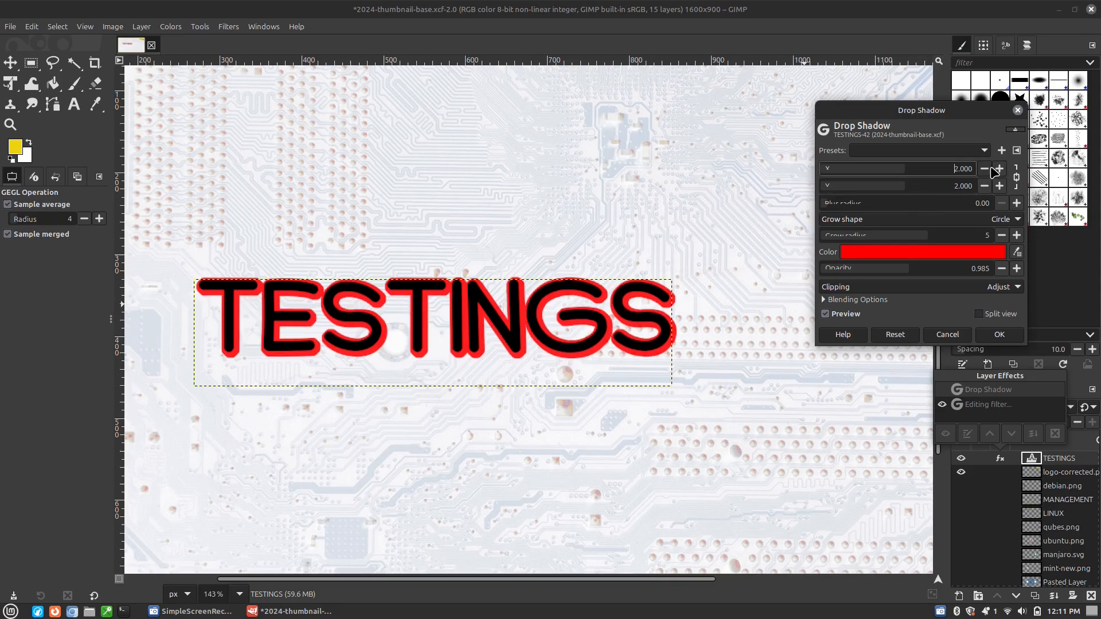
click(1018, 110)
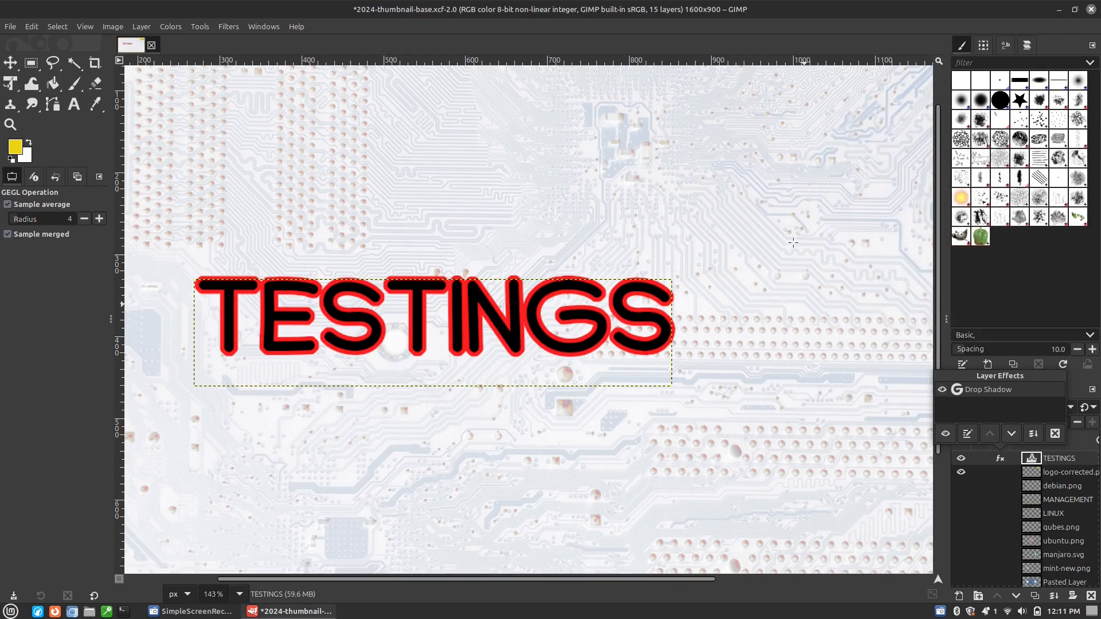
Delete the remaining red Drop Shadow from the TESTINGS layer's effects.
click(1000, 460)
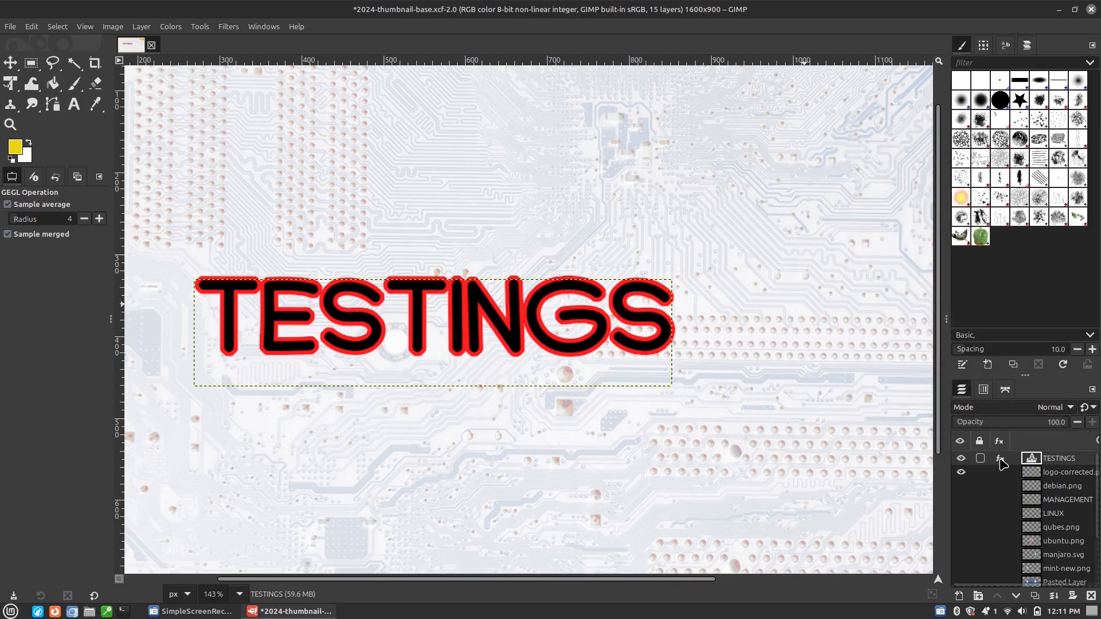
click(1000, 460)
click(1056, 434)
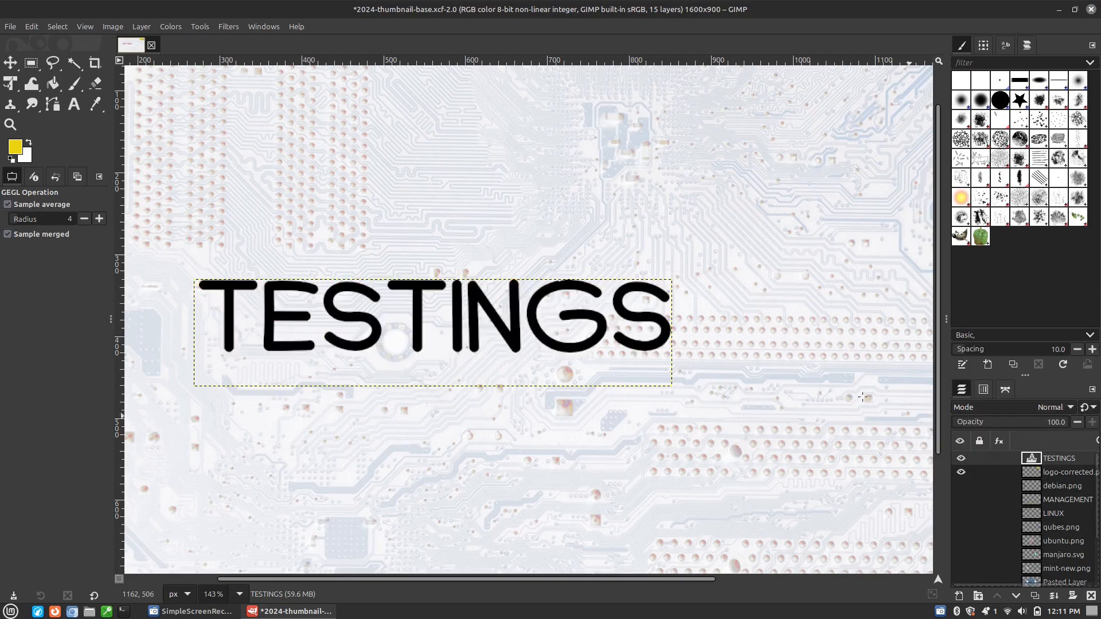
Start the Text Styling filter on the TESTINGS layer and enable its outline.
scroll(618, 346, down, 5)
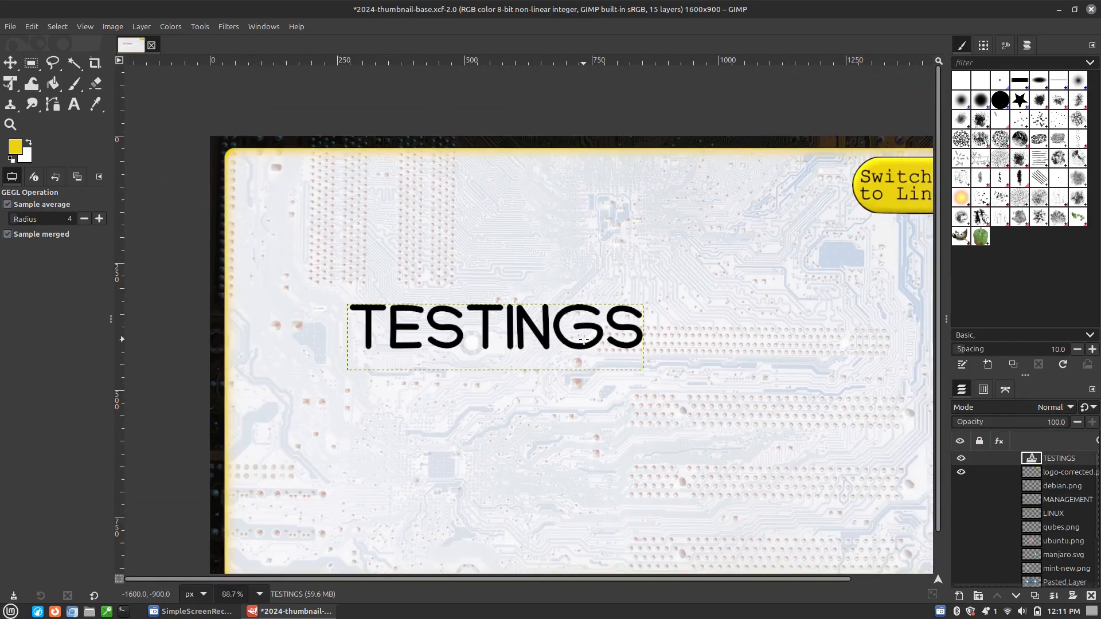
click(200, 26)
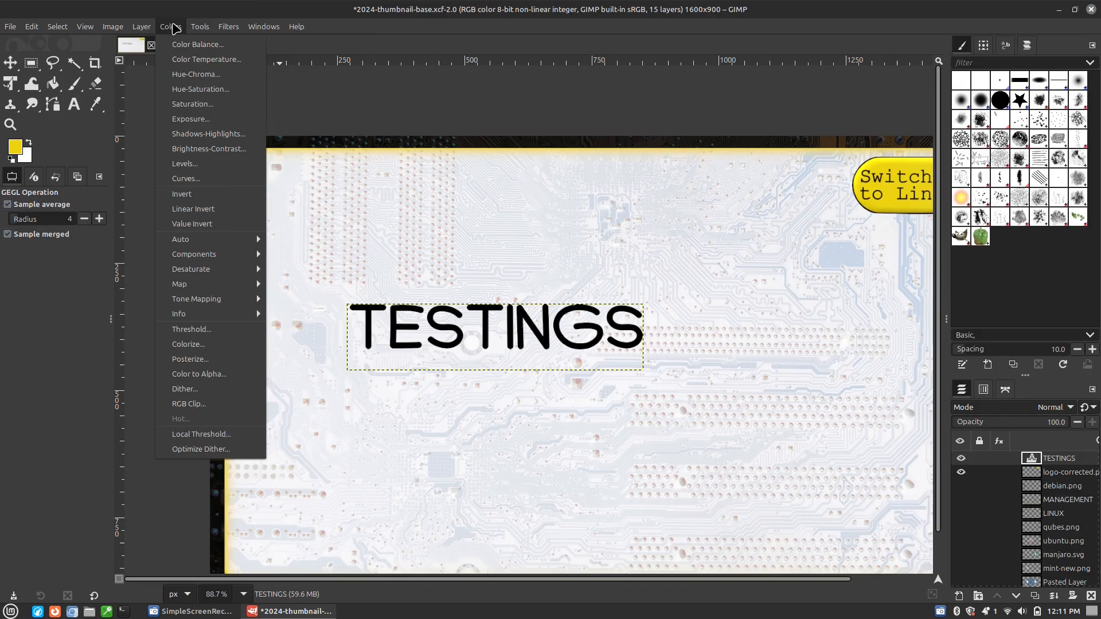
mouse_move(232, 27)
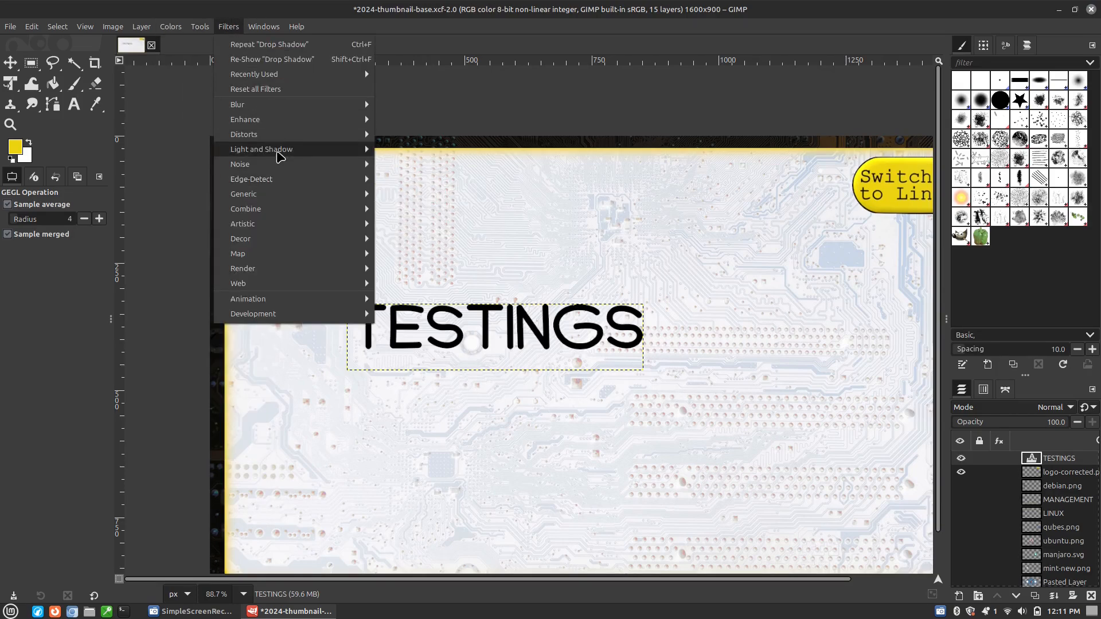
mouse_move(273, 199)
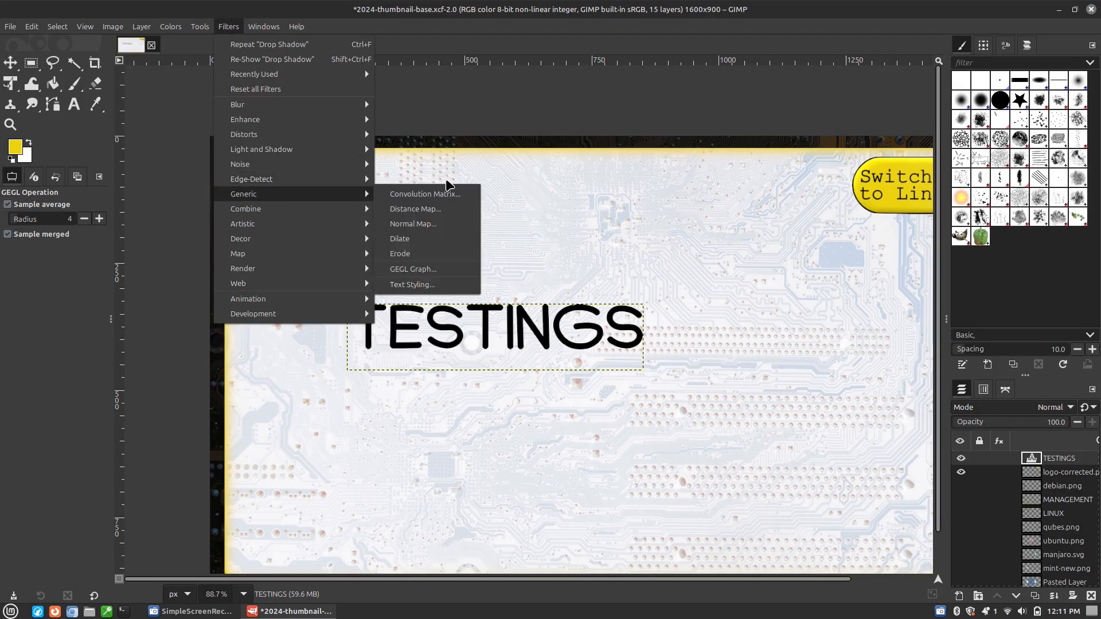
click(432, 285)
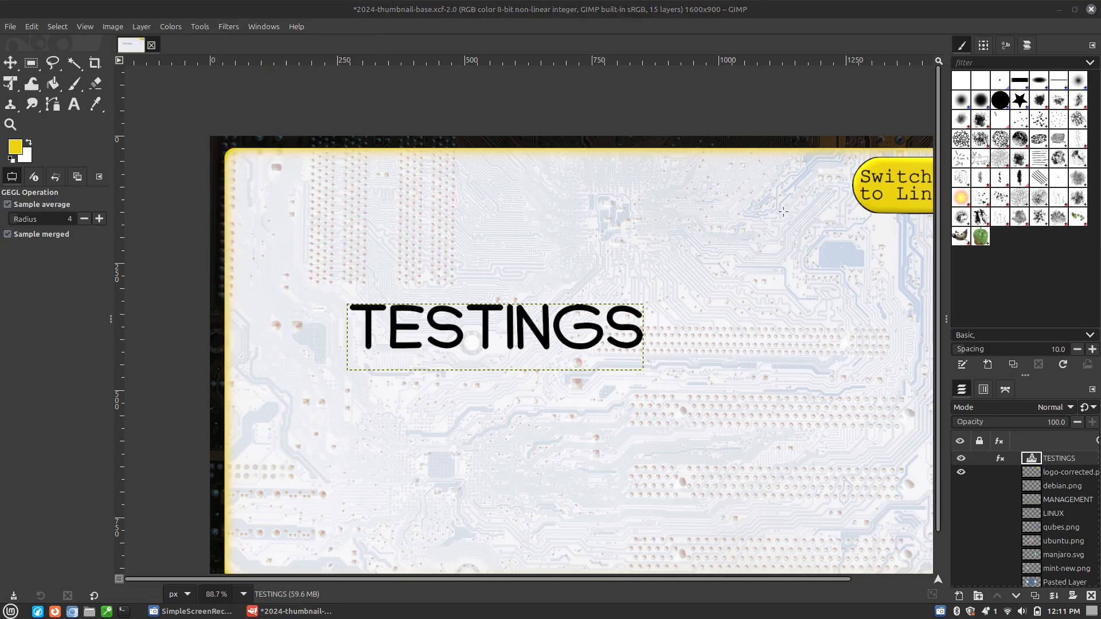
drag(946, 114, 819, 104)
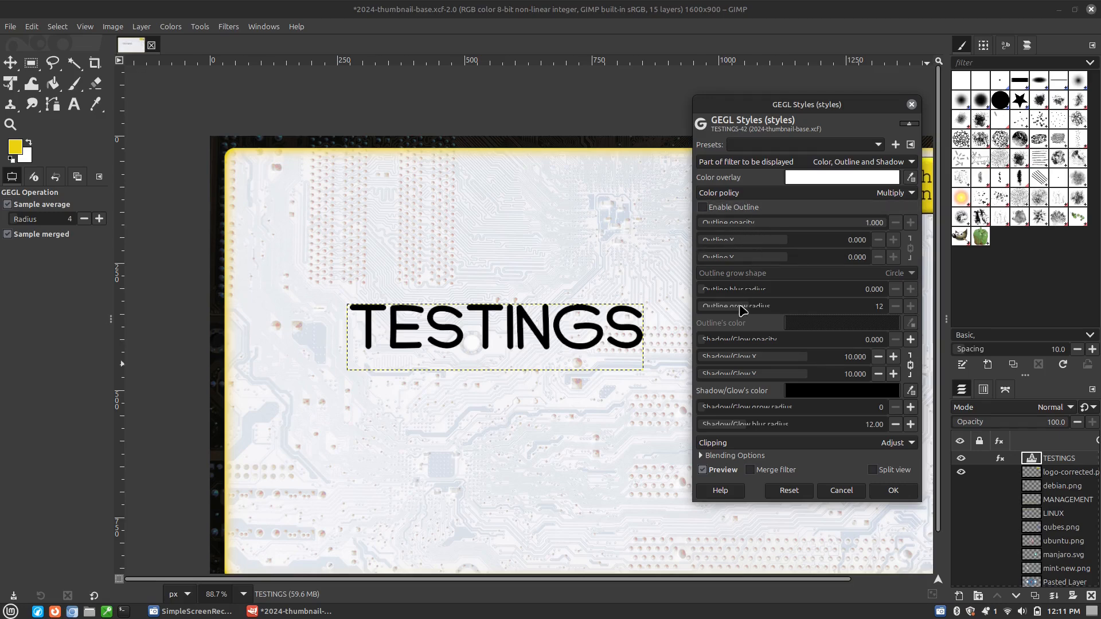
click(703, 208)
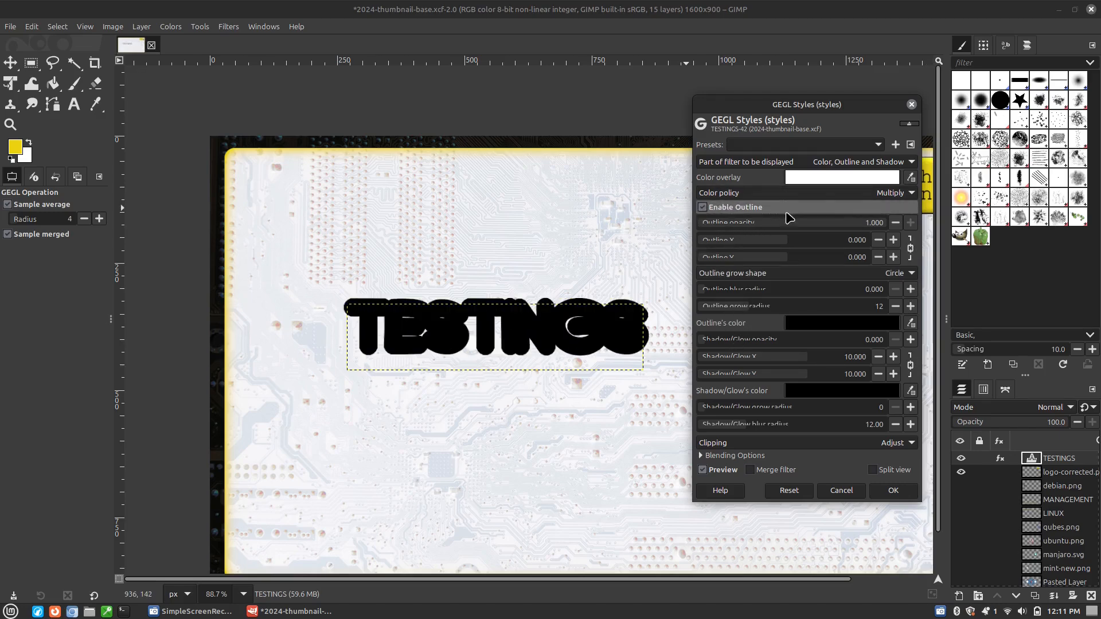
Color the text styling outline pure red.
click(842, 323)
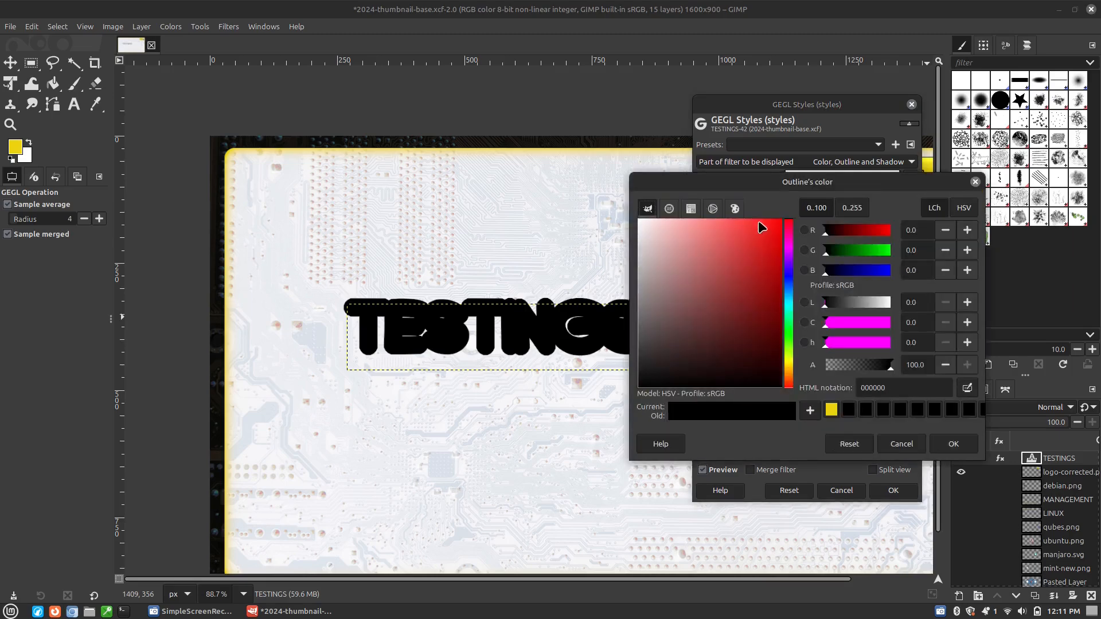
click(778, 222)
click(960, 448)
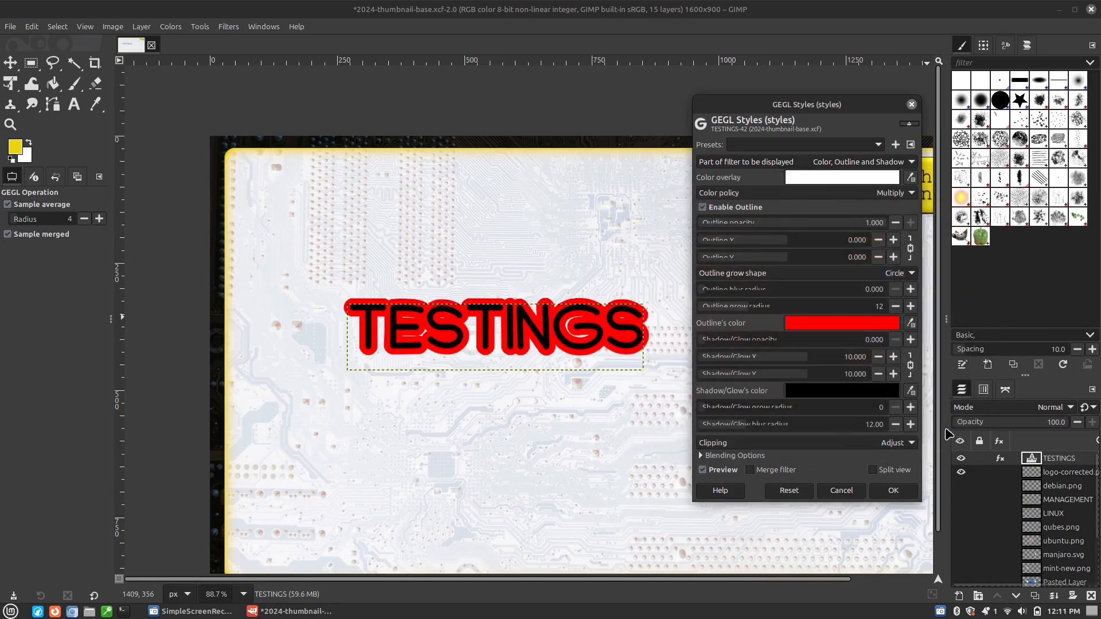
Set the outline's grow radius to 5.
click(896, 307)
click(894, 304)
click(894, 304)
click(894, 304)
click(894, 304)
click(894, 304)
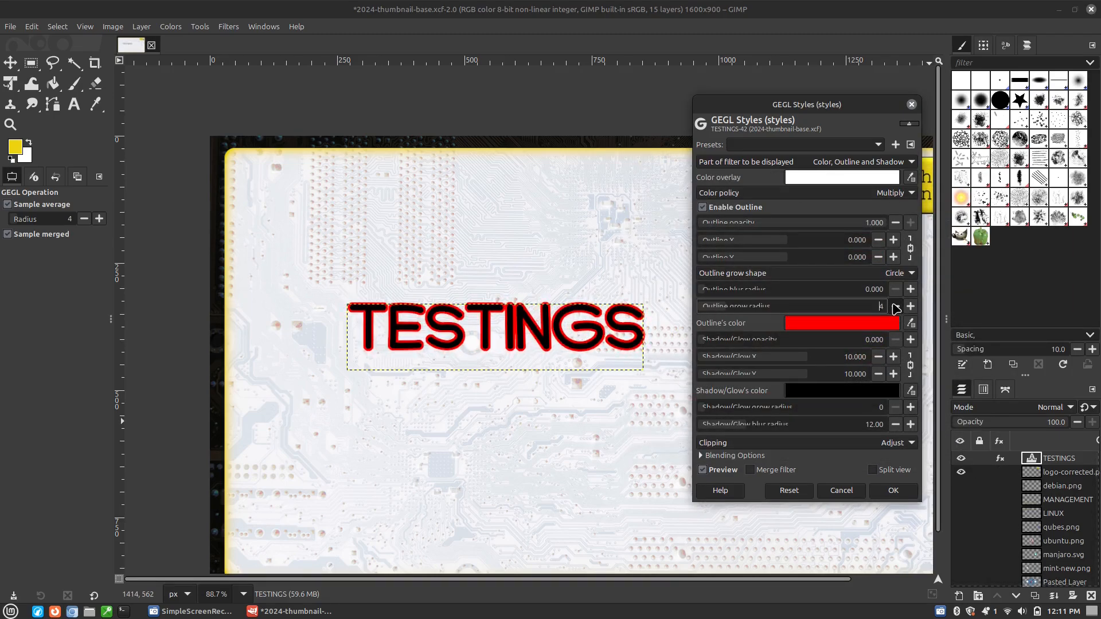
click(914, 307)
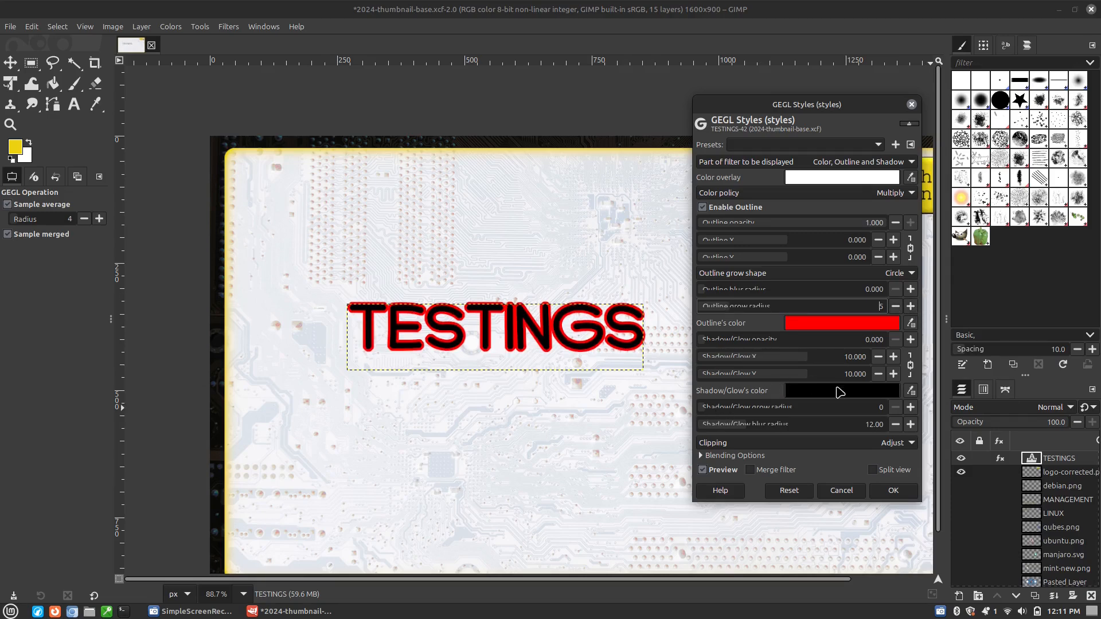
Set the shadow/glow grow radius to 1 and its opacity to 1.
click(911, 408)
click(895, 407)
click(896, 408)
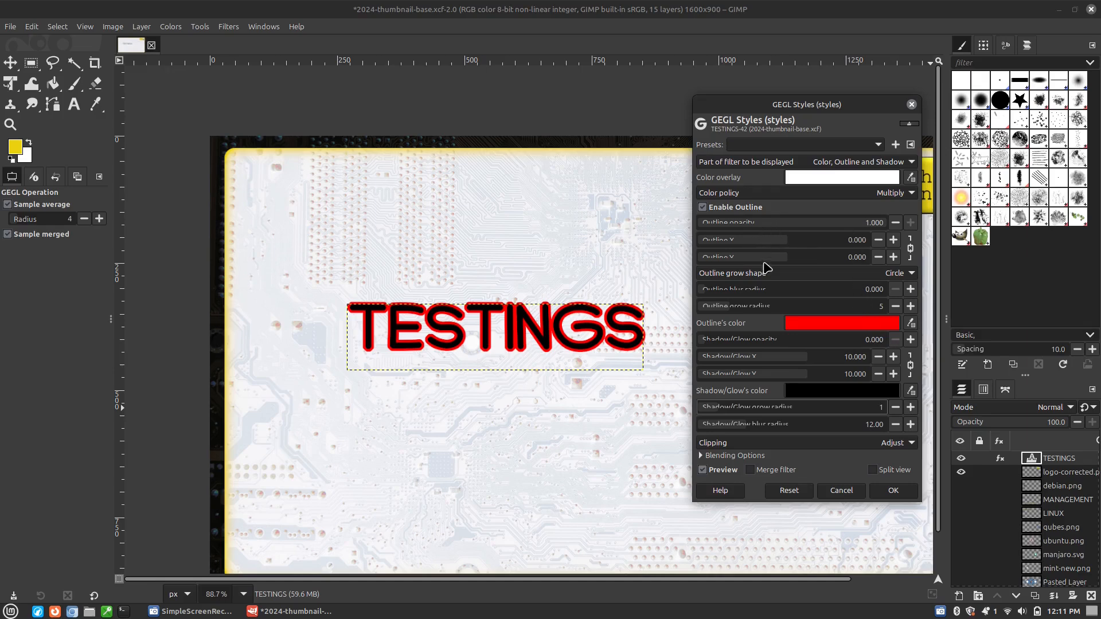
click(750, 340)
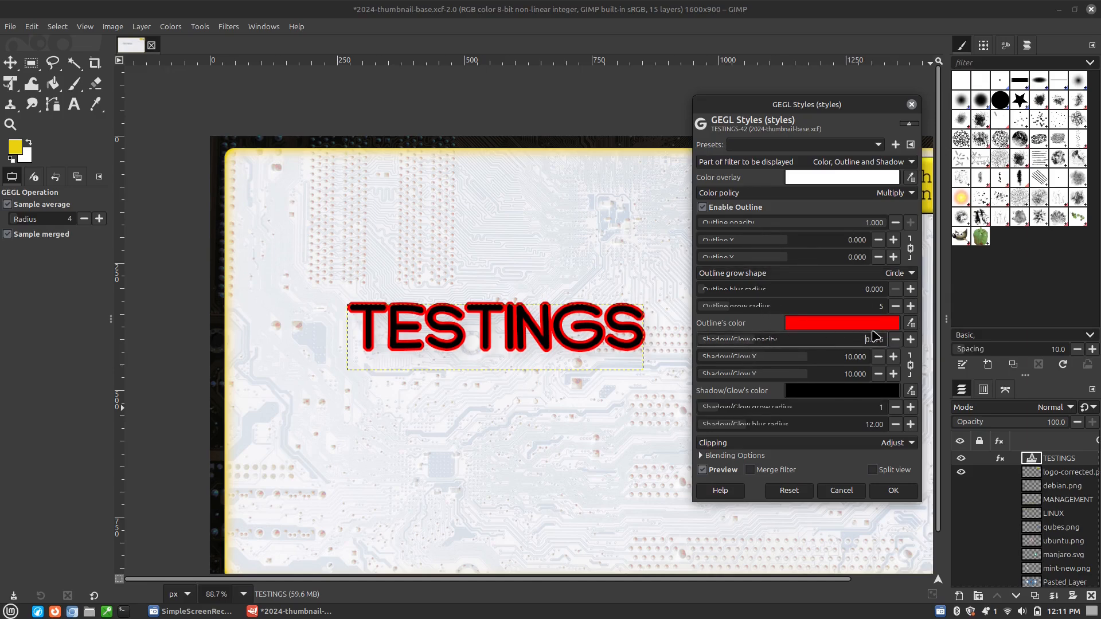
click(910, 340)
double_click(873, 340)
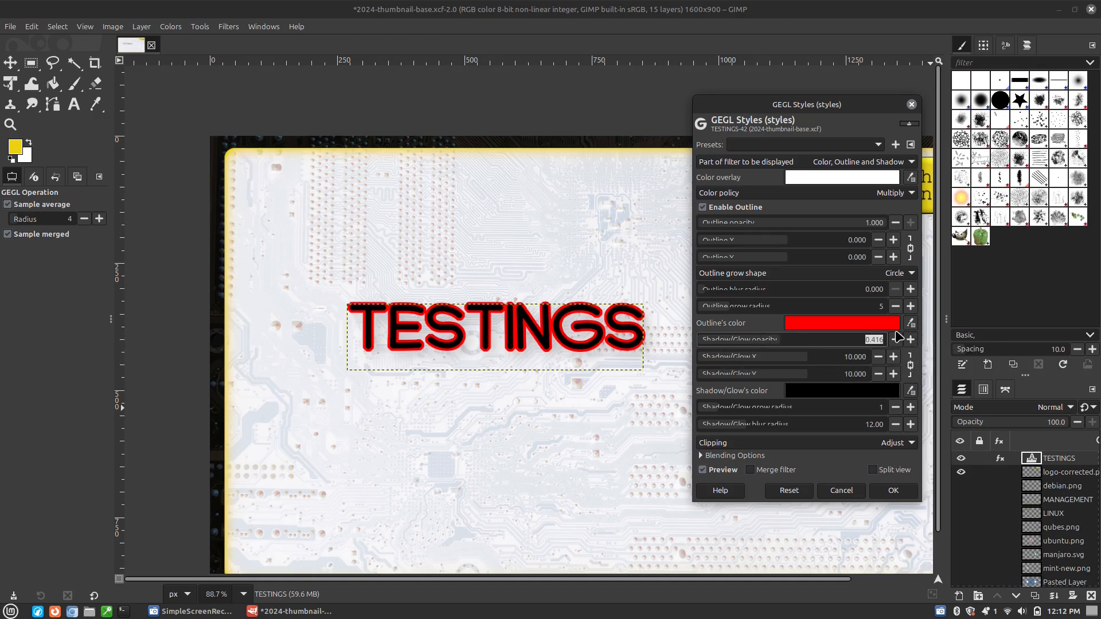
text(1)
key(Tab)
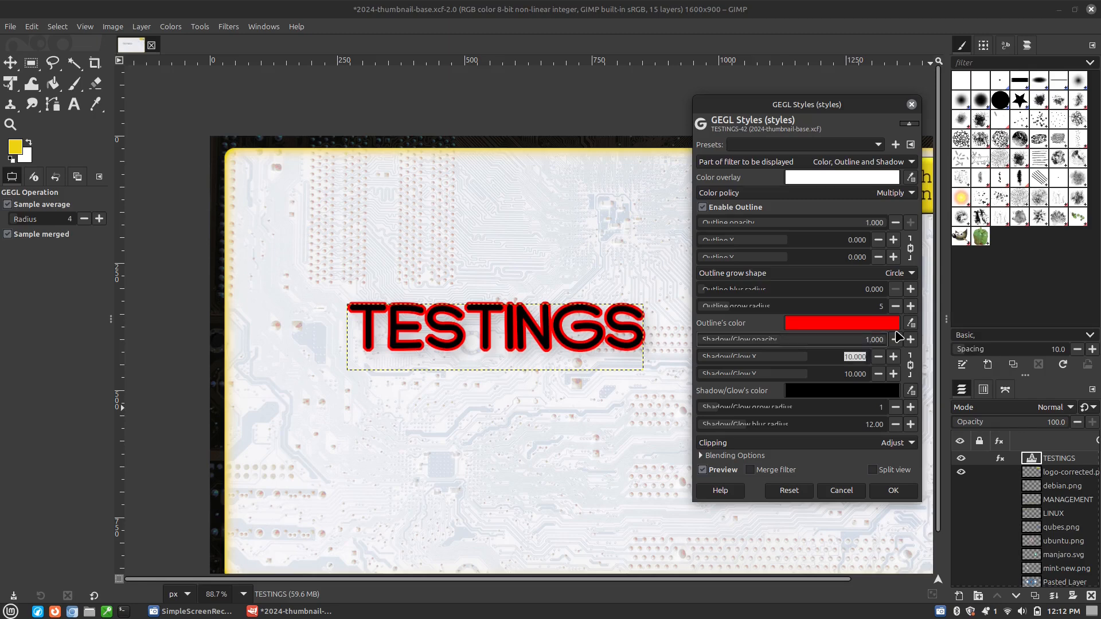
Reduce the linked X and Y offsets of the shadow/glow to bring the shadow closer to the text.
click(876, 357)
click(875, 359)
click(875, 359)
click(875, 359)
click(875, 359)
click(875, 359)
click(875, 359)
click(875, 359)
click(875, 359)
click(894, 359)
click(894, 358)
click(893, 359)
Lower the shadow/glow blur radius to 2 for a sharper shadow.
click(896, 425)
click(896, 425)
click(896, 425)
click(896, 425)
click(896, 425)
click(896, 425)
click(896, 424)
click(895, 425)
Set the linked shadow/glow X and Y offsets to 6 and the blur radius to 3.
click(893, 356)
click(893, 357)
click(893, 357)
click(893, 357)
click(893, 357)
click(894, 356)
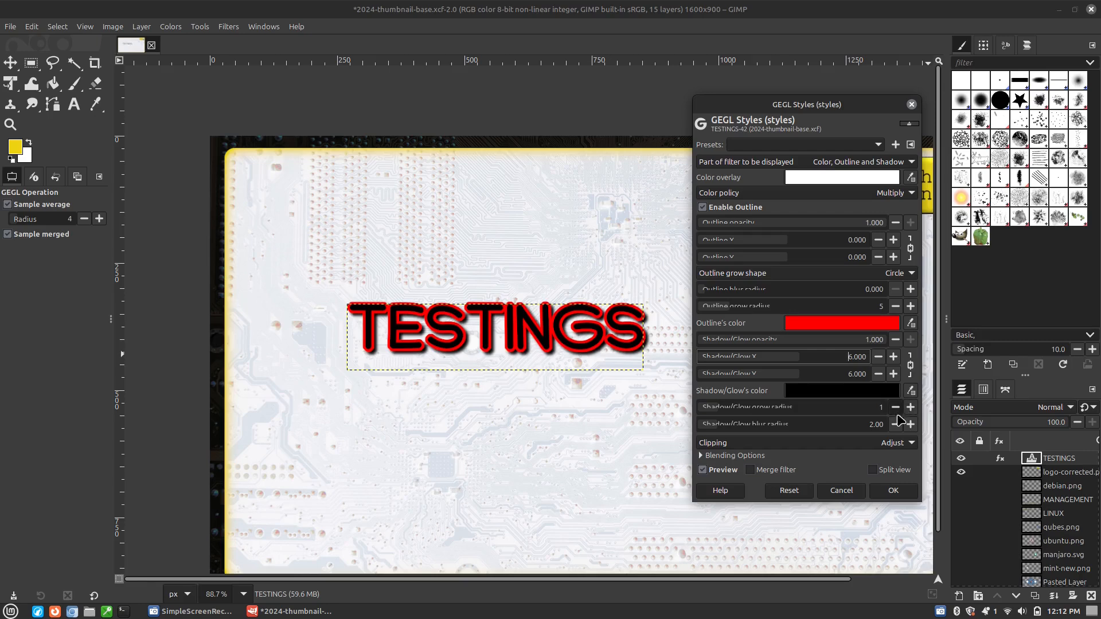
scroll(896, 427, up, 1)
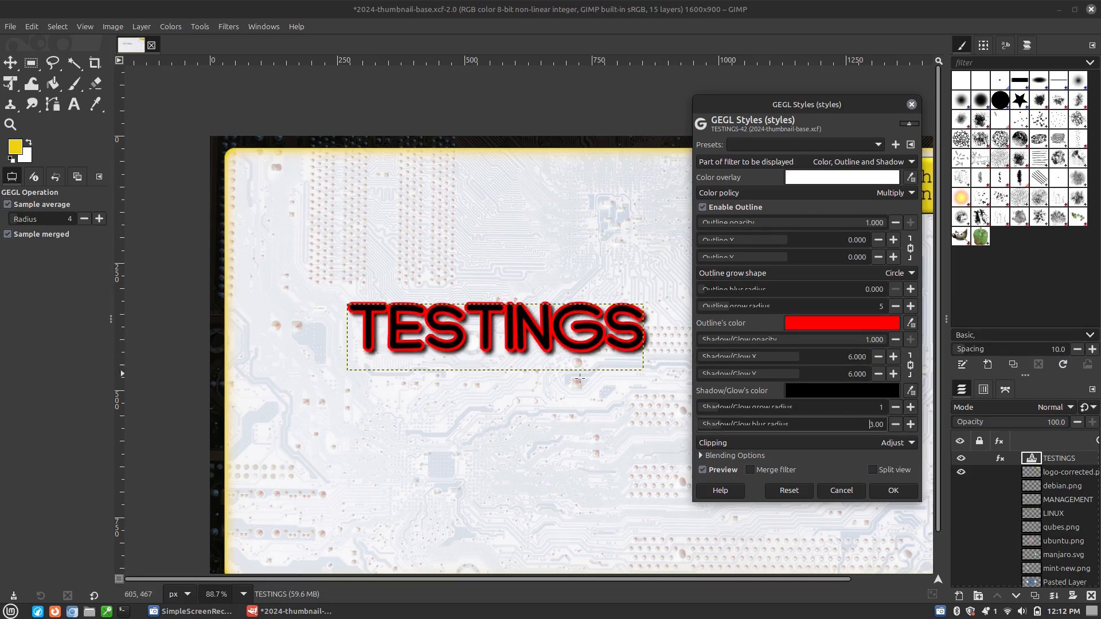
Set the shadow/glow grow radius to 0 and apply the styling filter to the TESTINGS text.
scroll(851, 408, down, 1)
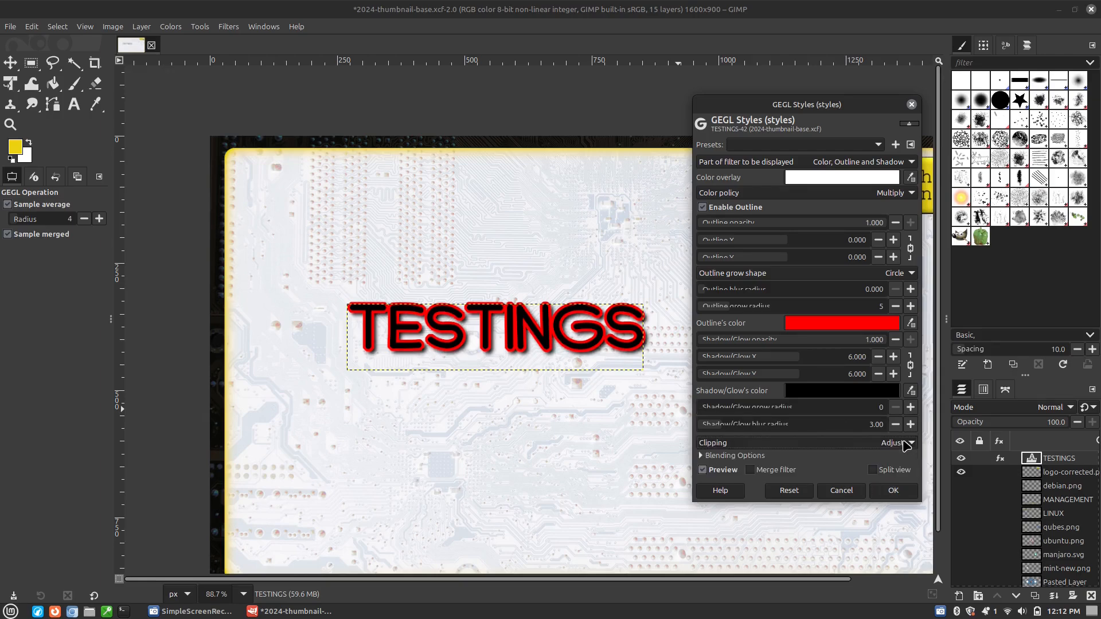
click(894, 490)
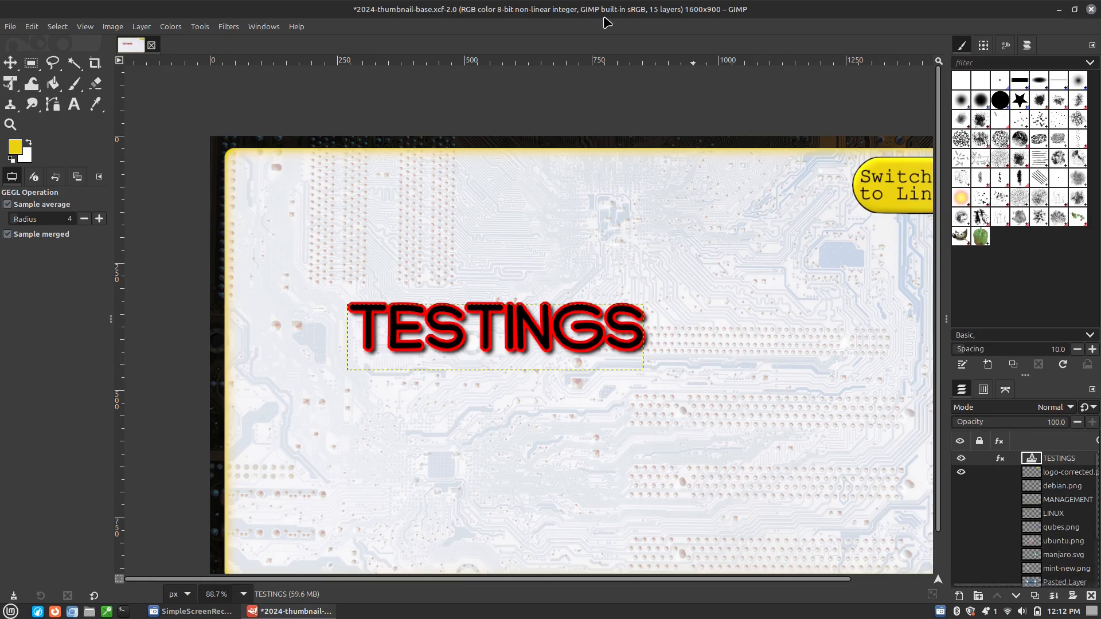
Apply a Focus Blur with its default circle shape and Gaussian Blur type to the TESTINGS text layer.
click(222, 27)
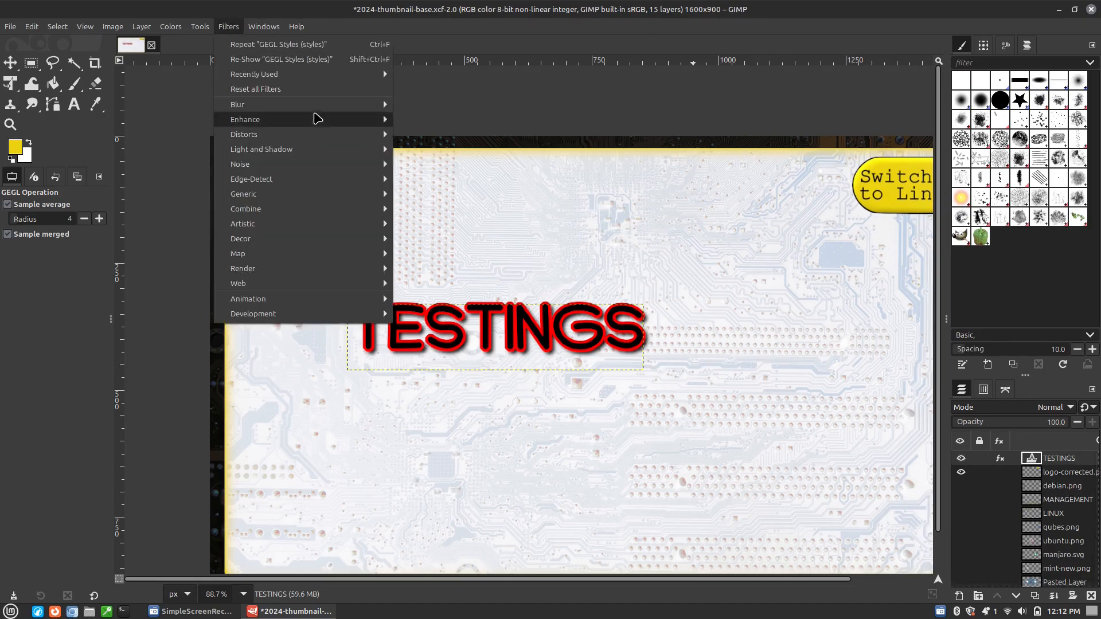
mouse_move(314, 105)
click(425, 105)
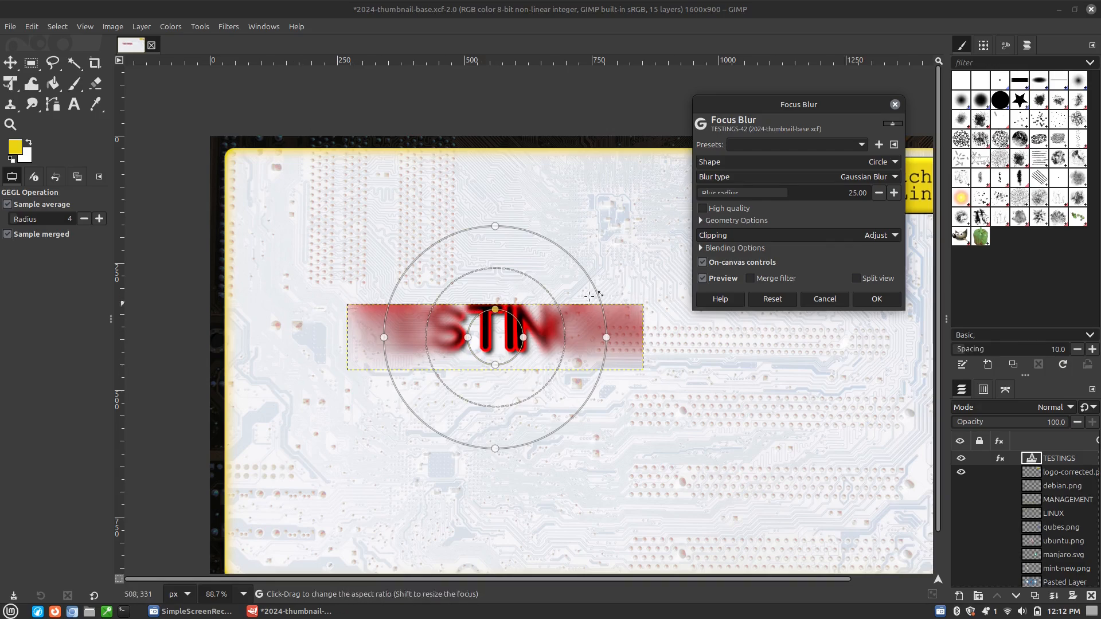
click(876, 299)
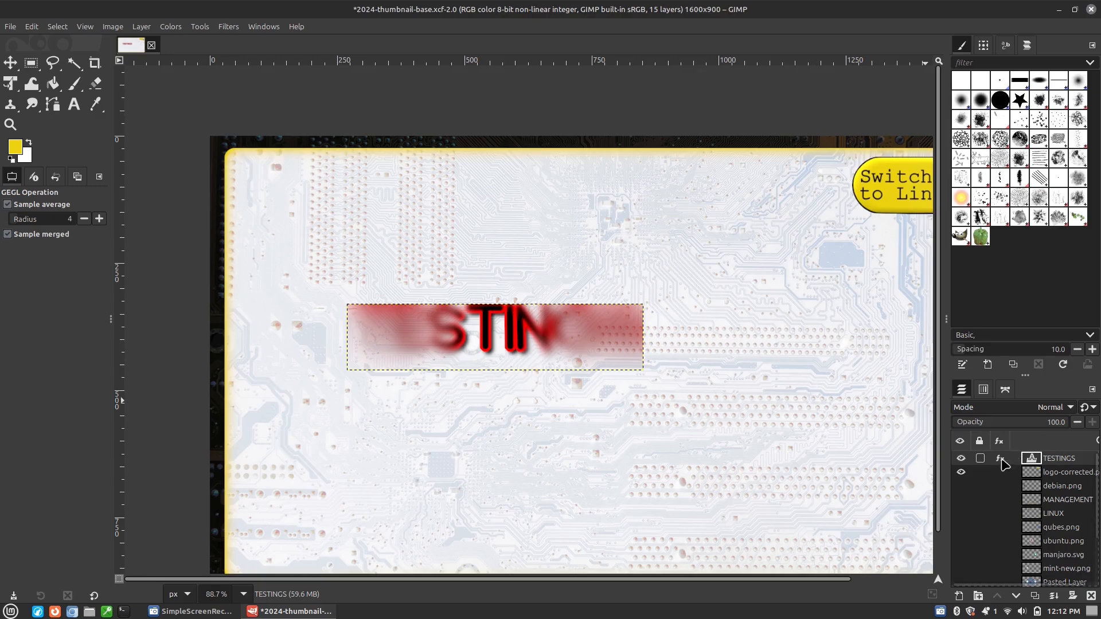
Undo the Focus Blur and the text styling on the TESTINGS layer.
ctrl+scroll(686, 411, down, 1)
ctrl+scroll(686, 411, down, 1)
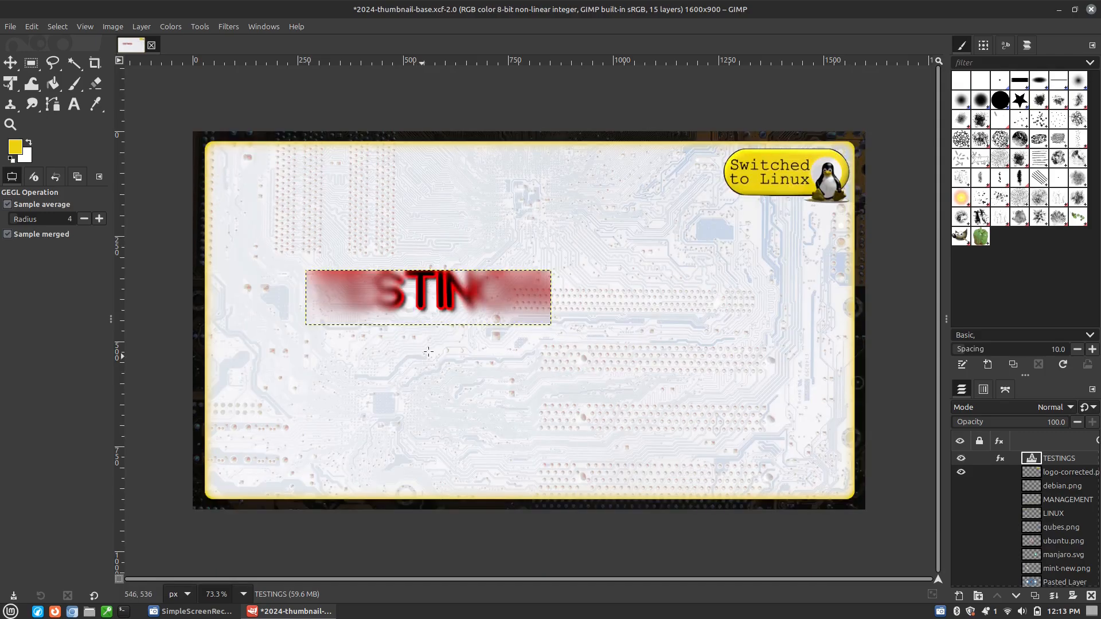
ctrl+scroll(445, 337, up, 1)
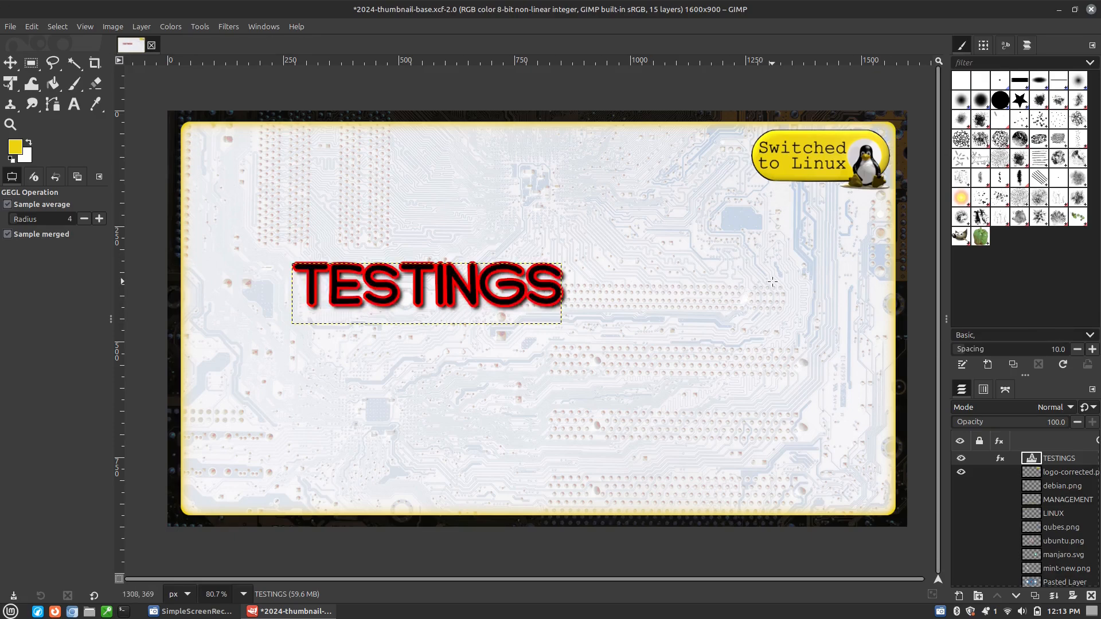
key(ctrl+z)
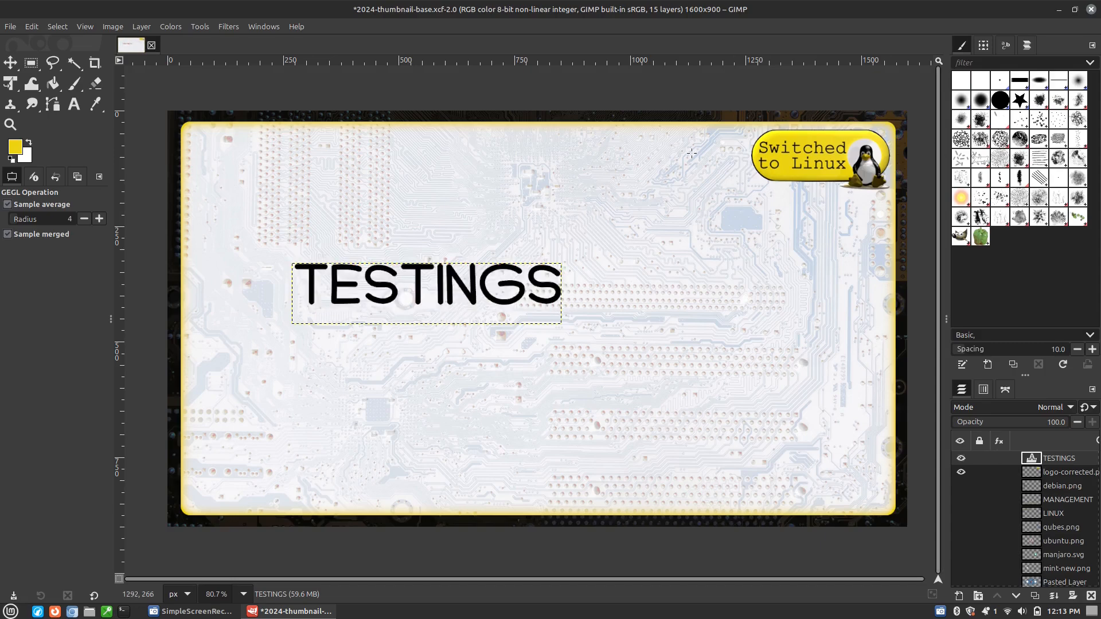
click(232, 28)
mouse_move(275, 153)
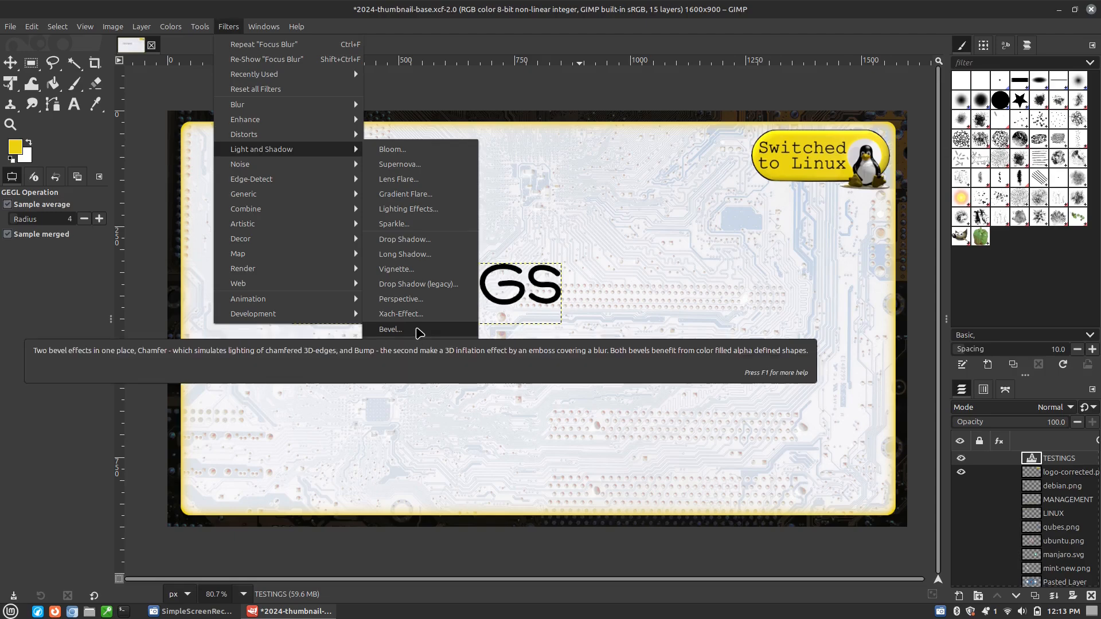
click(435, 346)
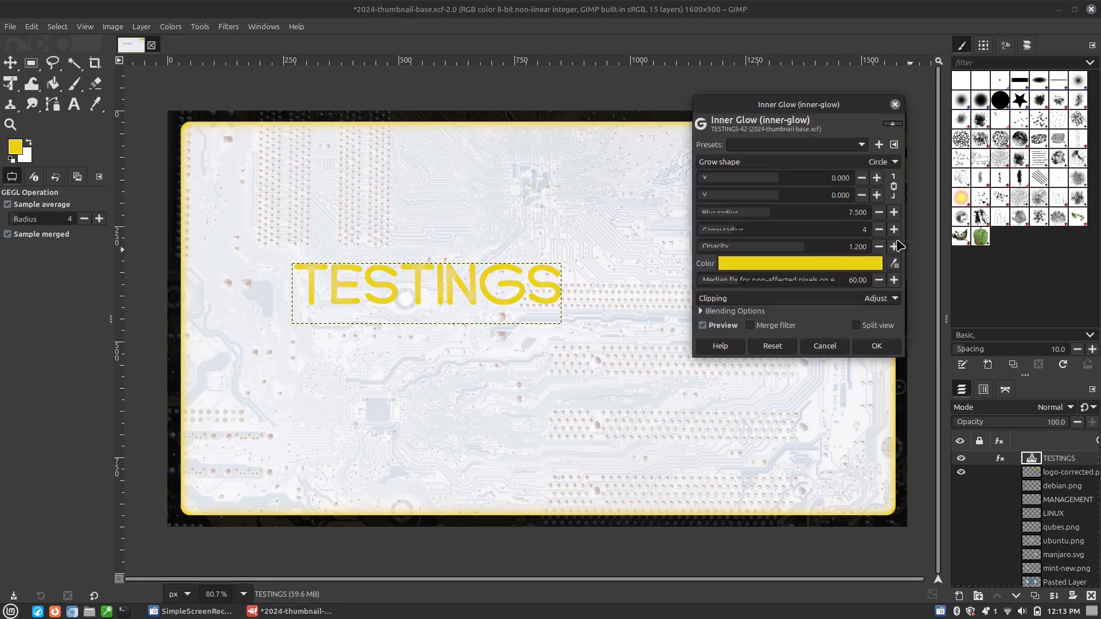
click(824, 346)
Apply the Bevel filter with its default Chamfer settings to the TESTINGS text layer.
click(228, 30)
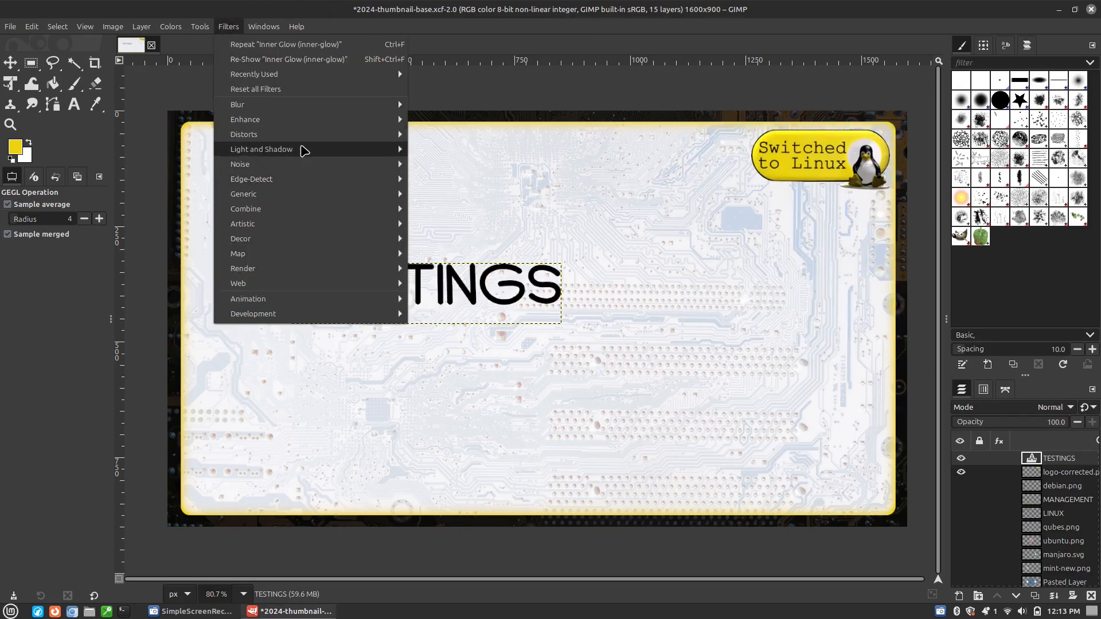
mouse_move(302, 149)
click(483, 331)
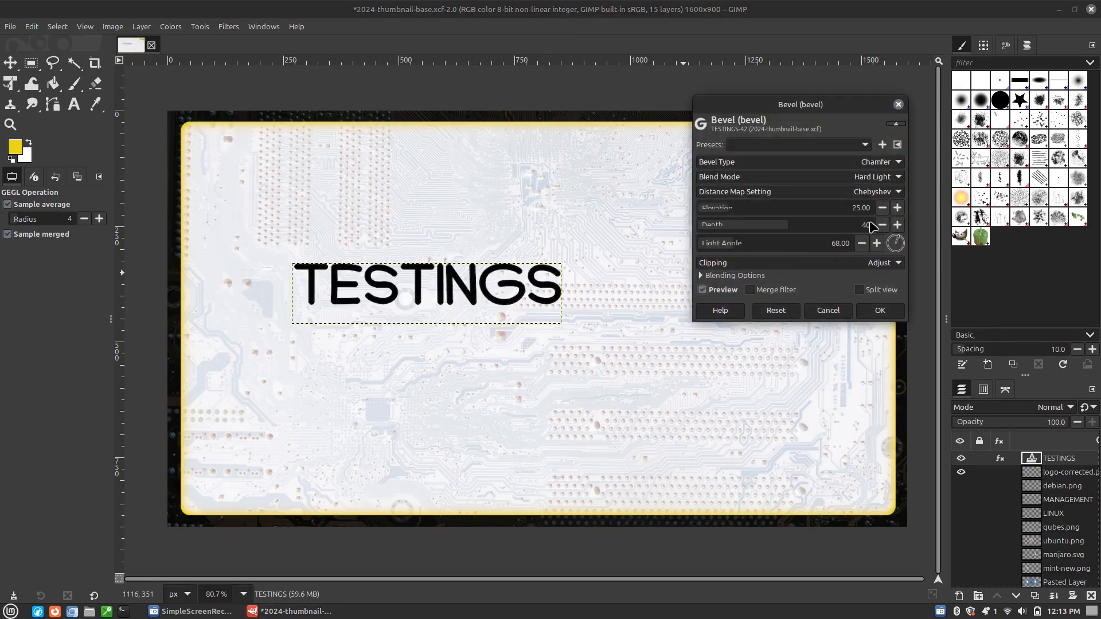
click(880, 310)
Change the color of the TESTINGS text to pure red (ff0000) while keeping it as editable text.
click(74, 104)
click(456, 261)
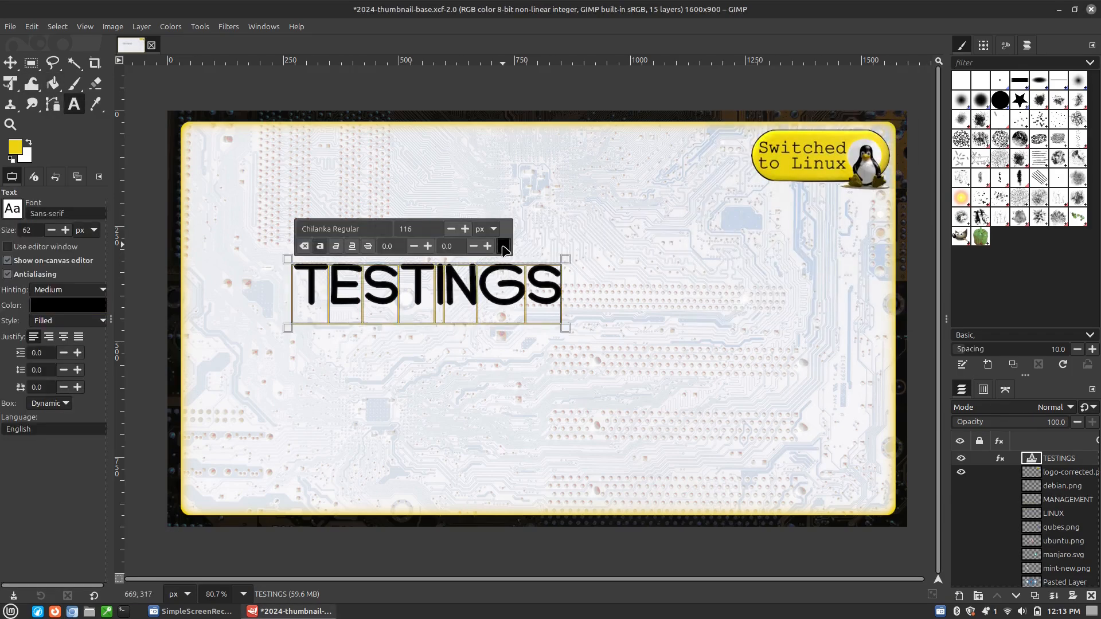
click(504, 248)
drag(484, 252, 526, 234)
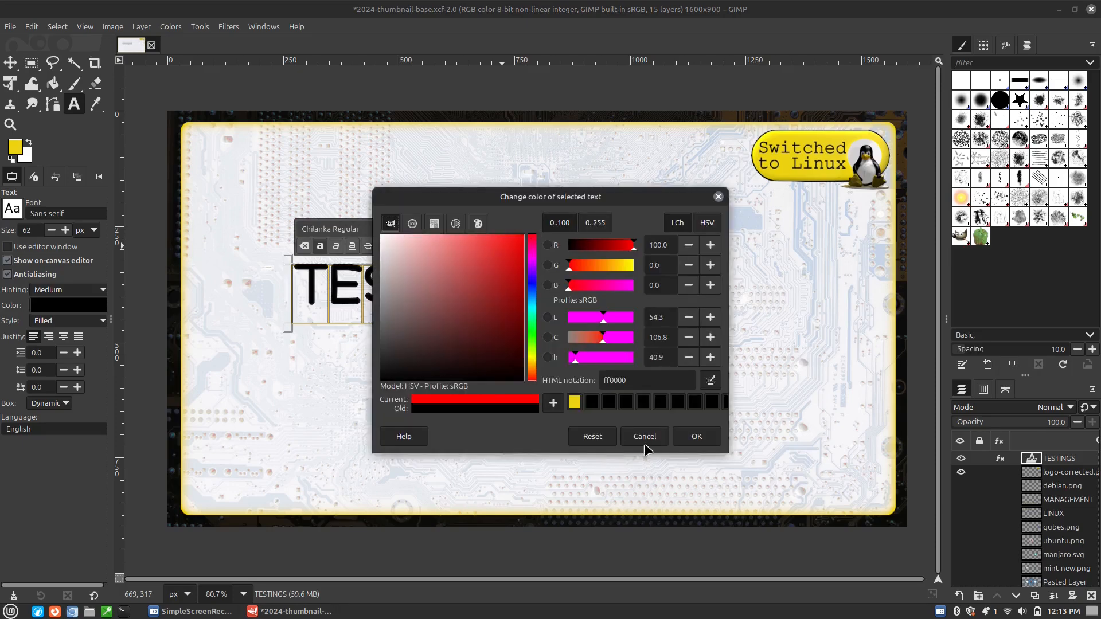
click(697, 437)
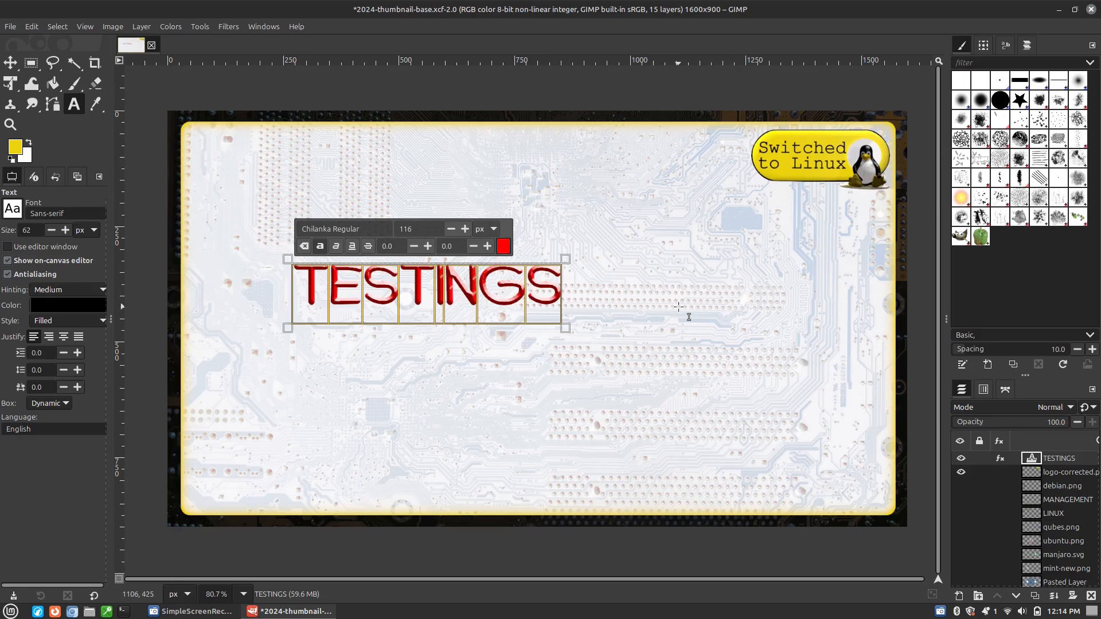
click(134, 27)
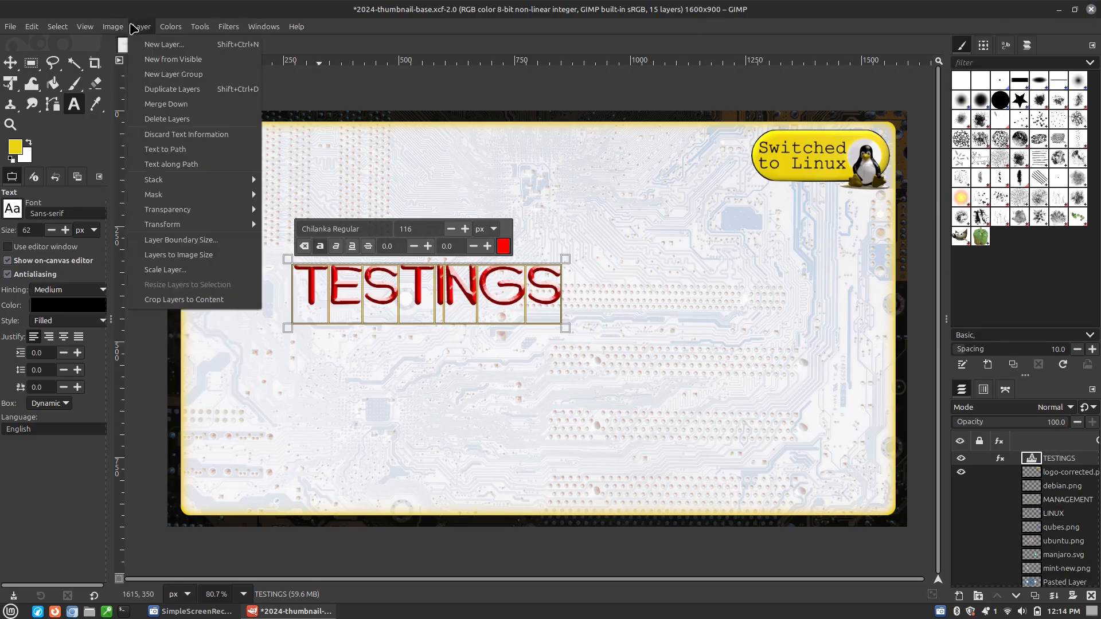
mouse_move(113, 27)
mouse_move(134, 61)
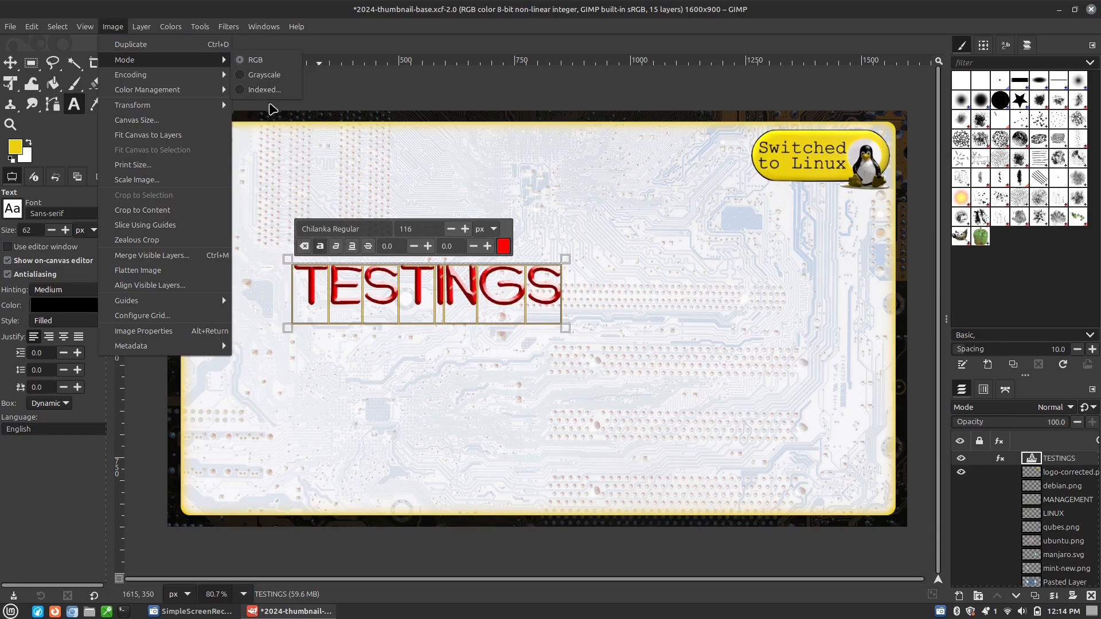
click(112, 27)
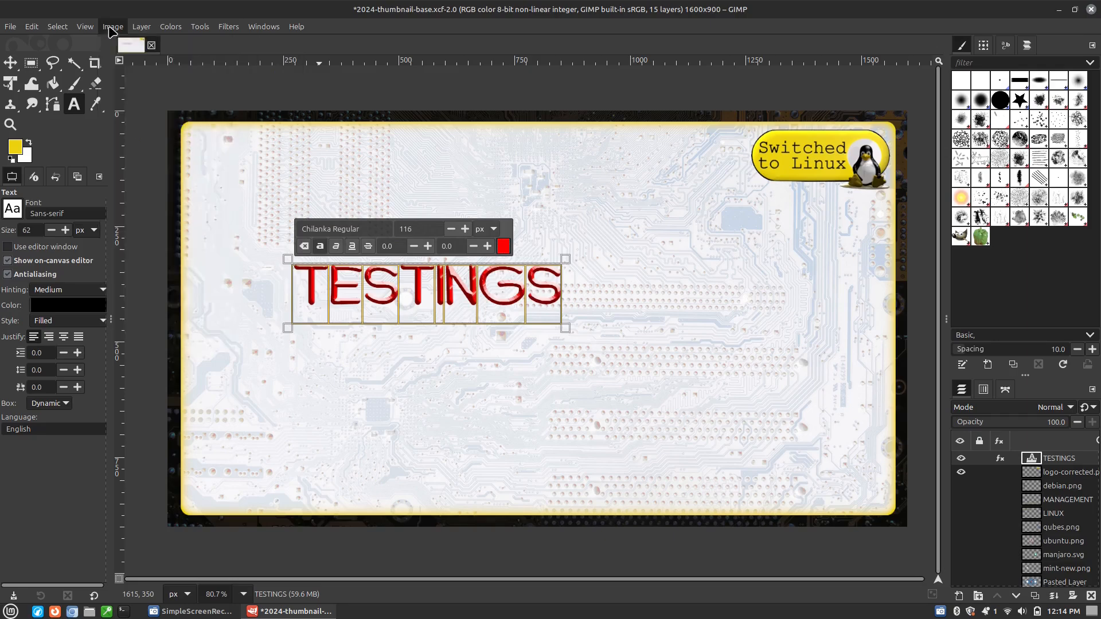
Start exporting the image to the Documents folder as 2024-thumbnail-base.tiff and bring up its TIFF options.
click(34, 27)
mouse_move(10, 26)
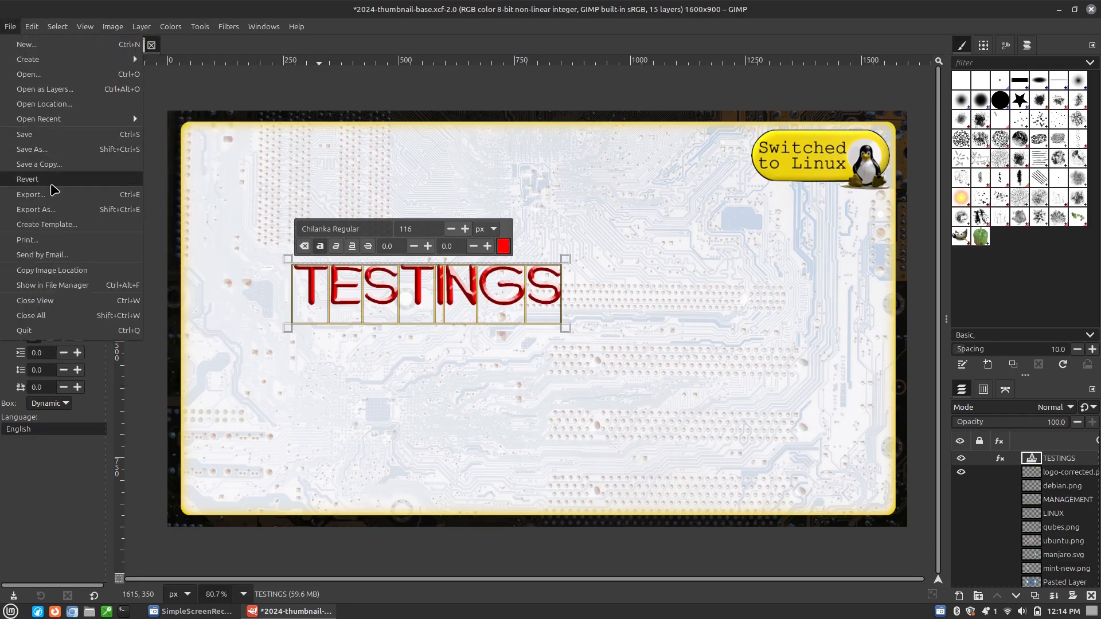
click(35, 210)
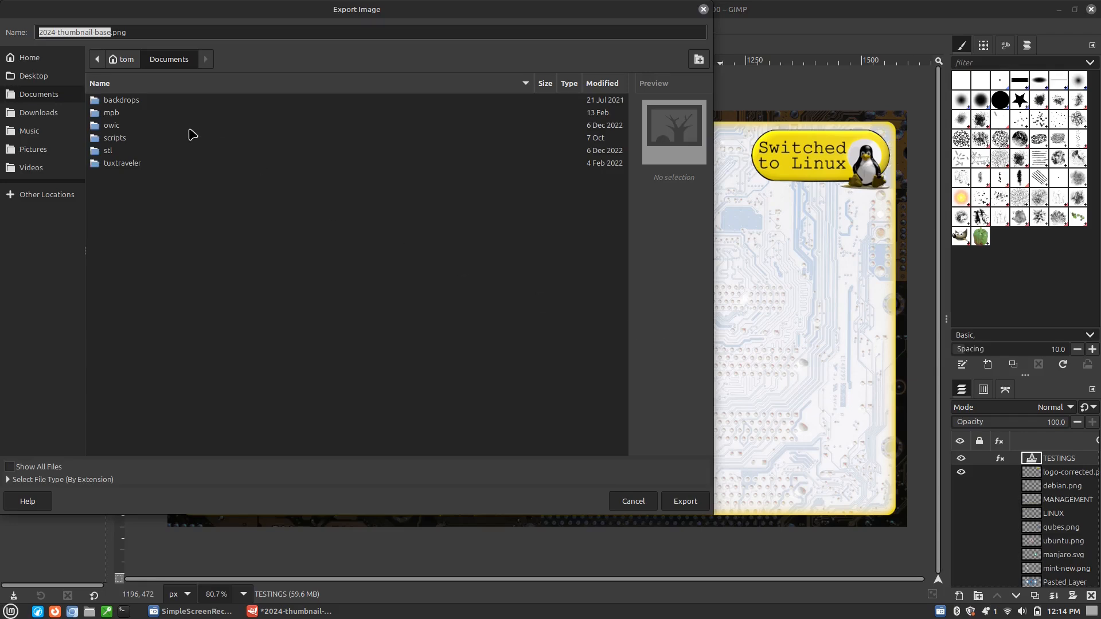
click(231, 30)
key(BackSpace)
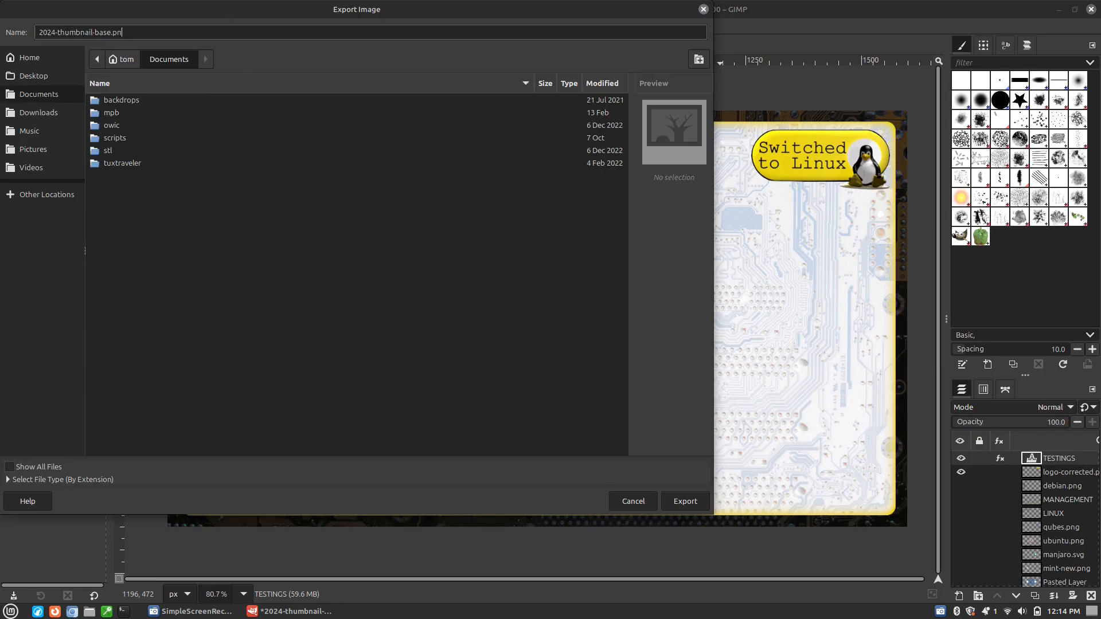
text(tiff)
click(694, 503)
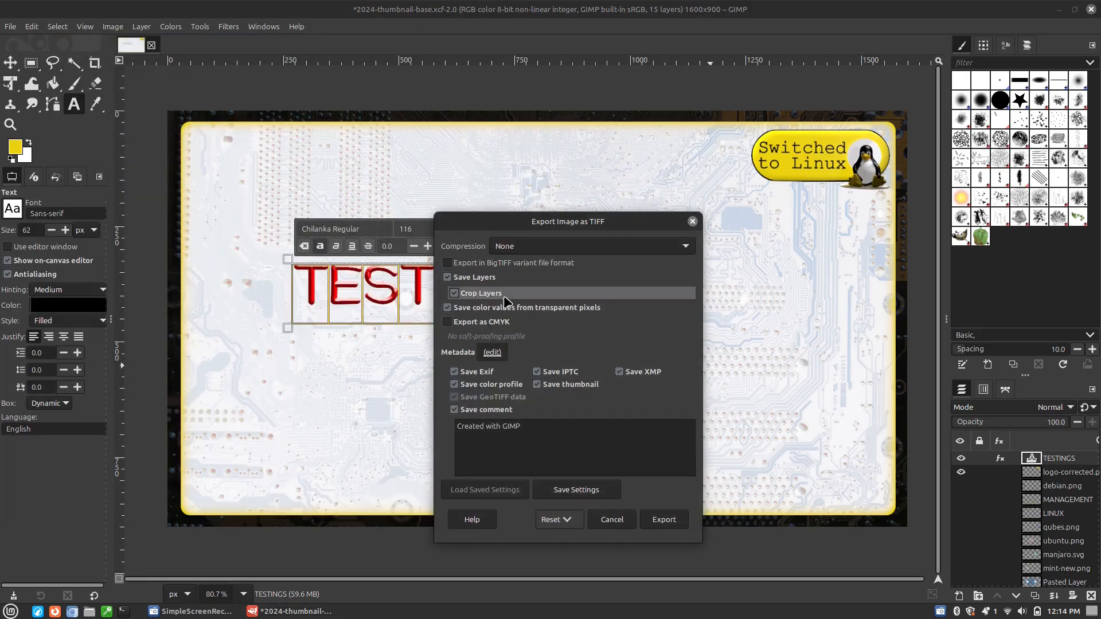
Enable Export as CMYK in the TIFF options, and cancel the export.
click(487, 322)
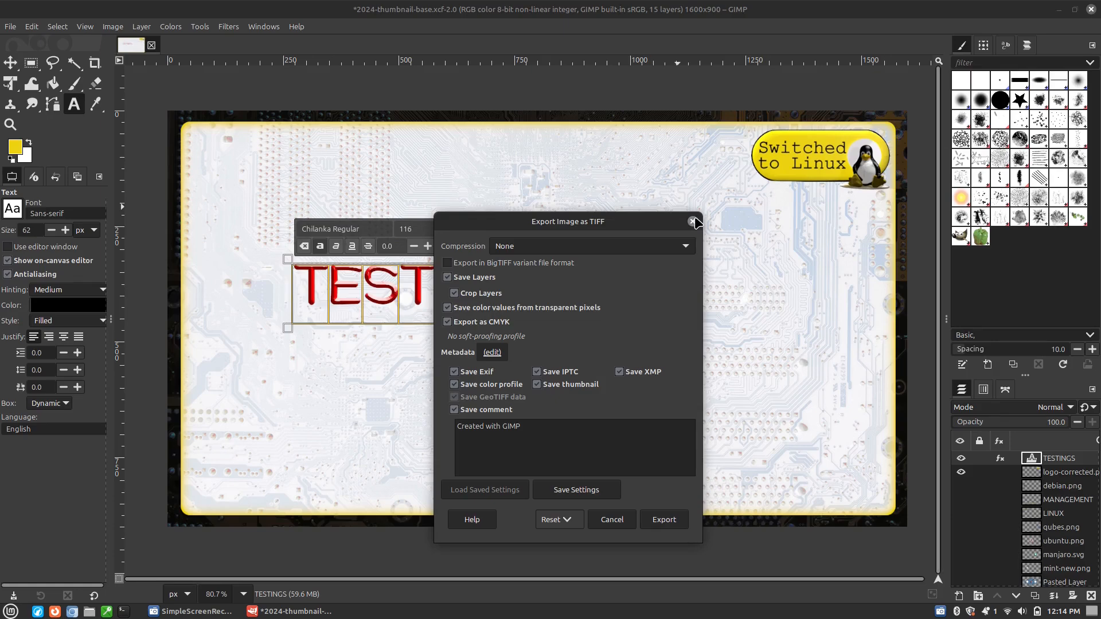
click(693, 221)
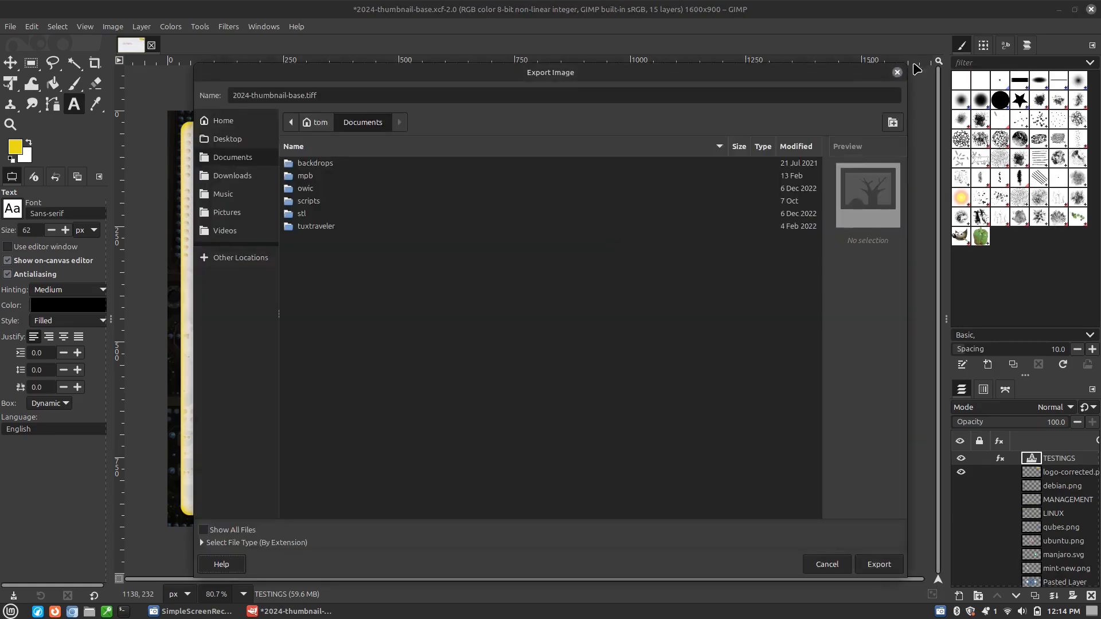
click(898, 72)
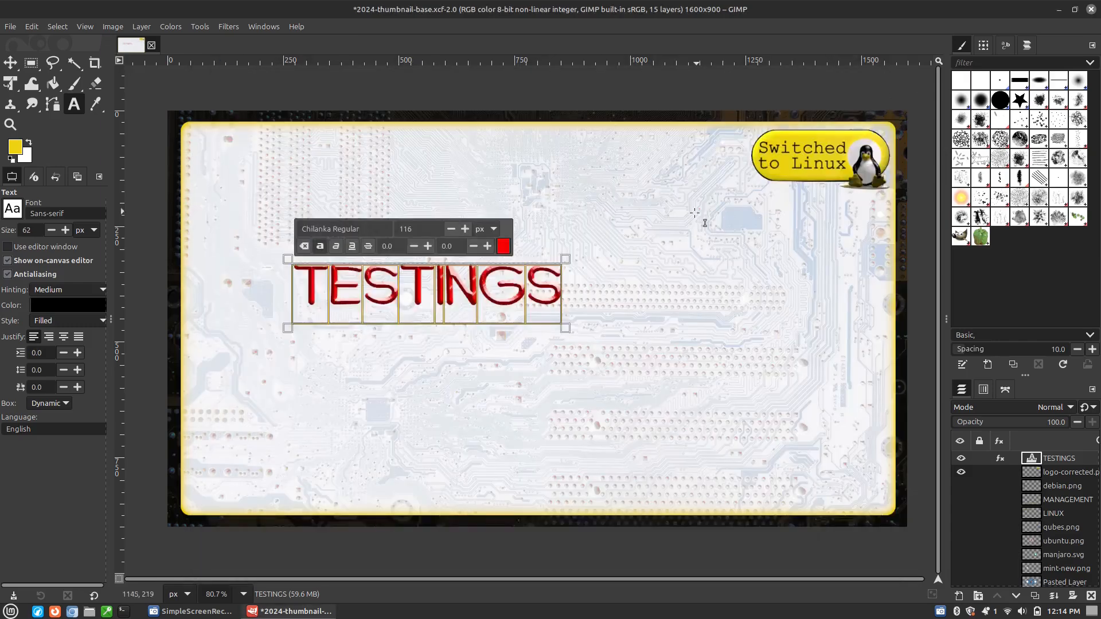